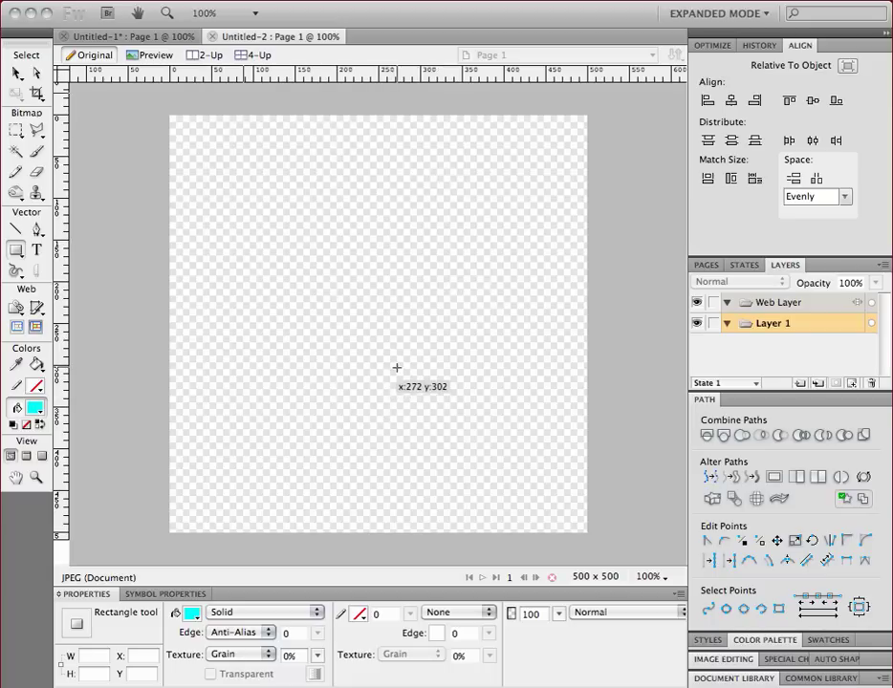
- Back in Untitled-2, draw a cyan rectangle spanning the entire 500×500 canvas
click(125, 38)
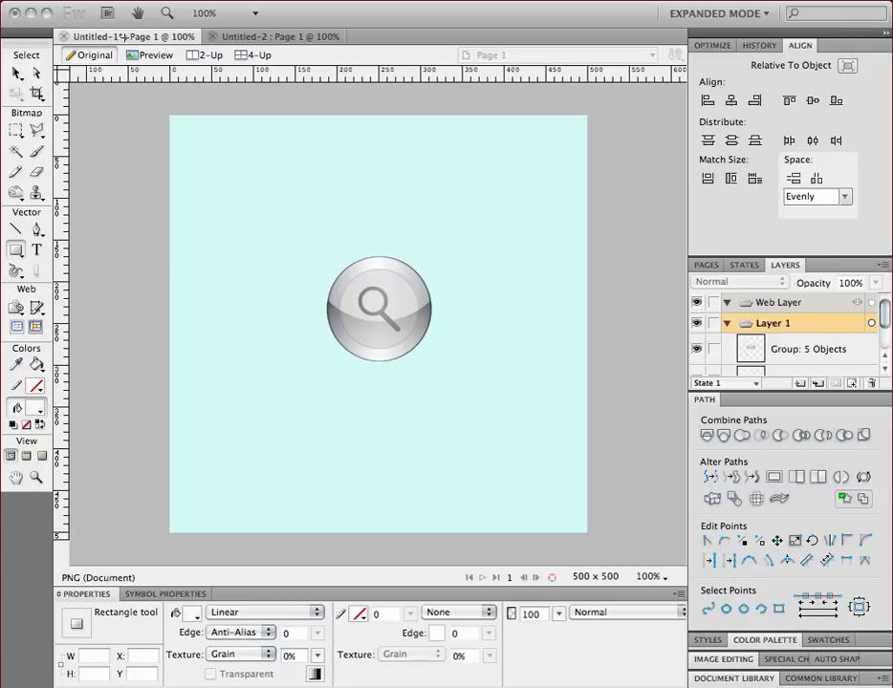
click(302, 40)
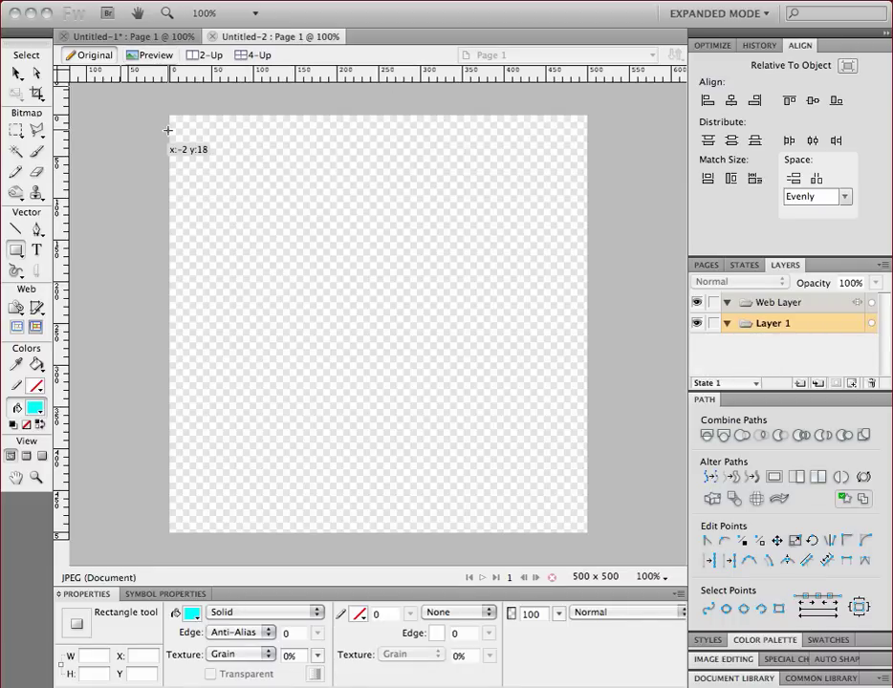
click(16, 72)
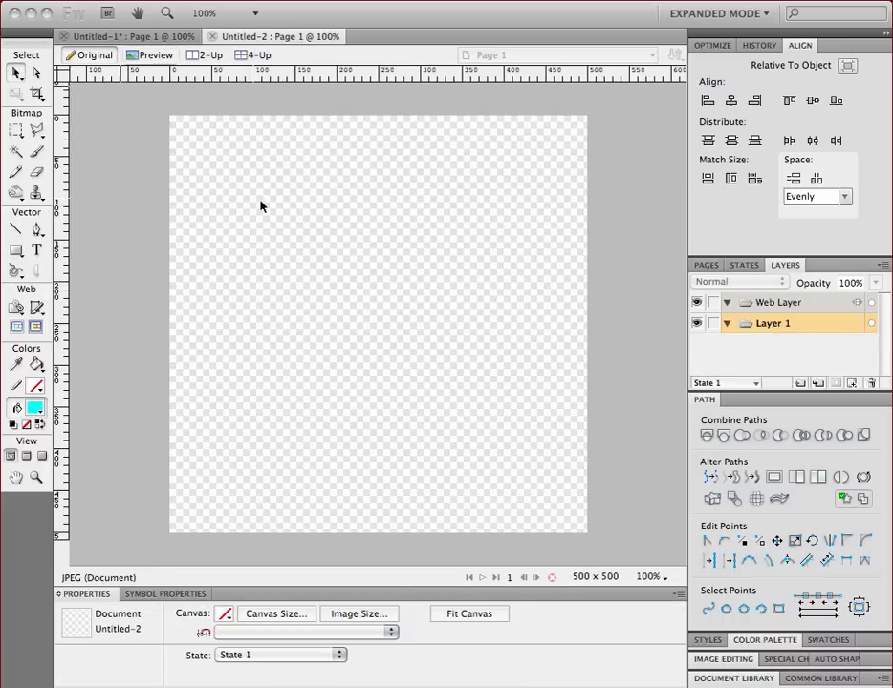
click(15, 252)
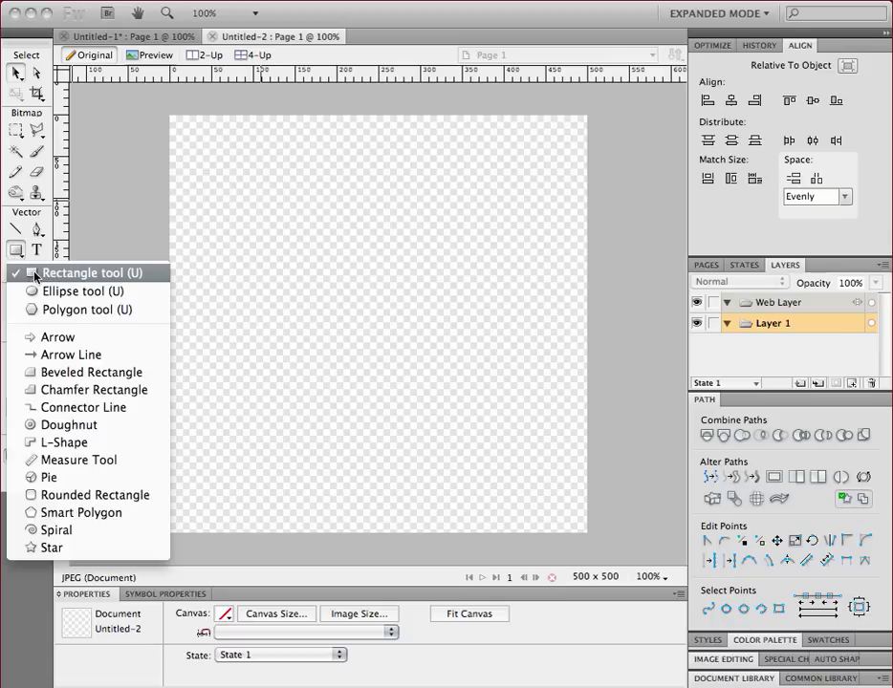
click(36, 275)
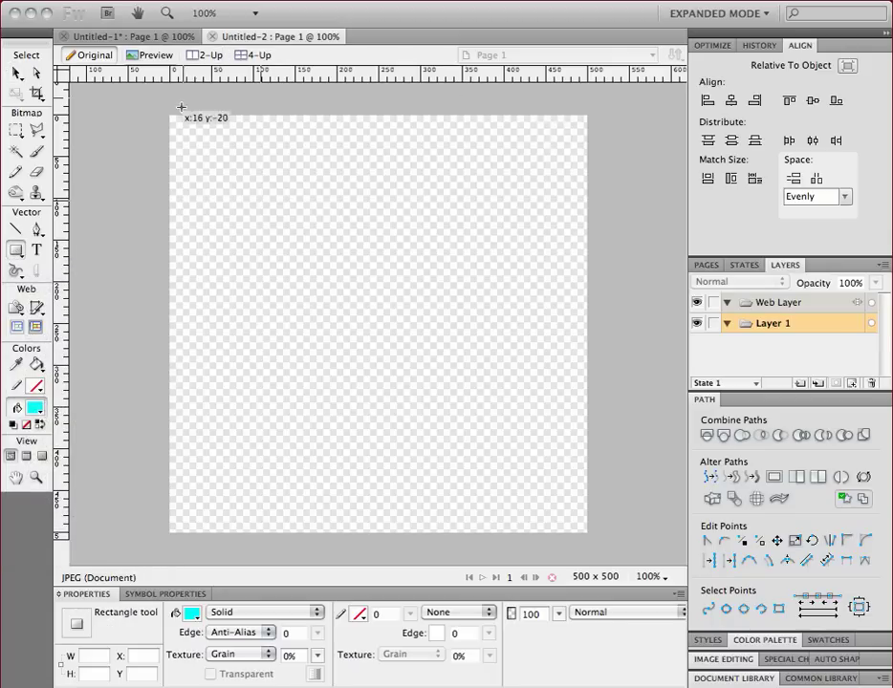
drag(167, 114, 589, 537)
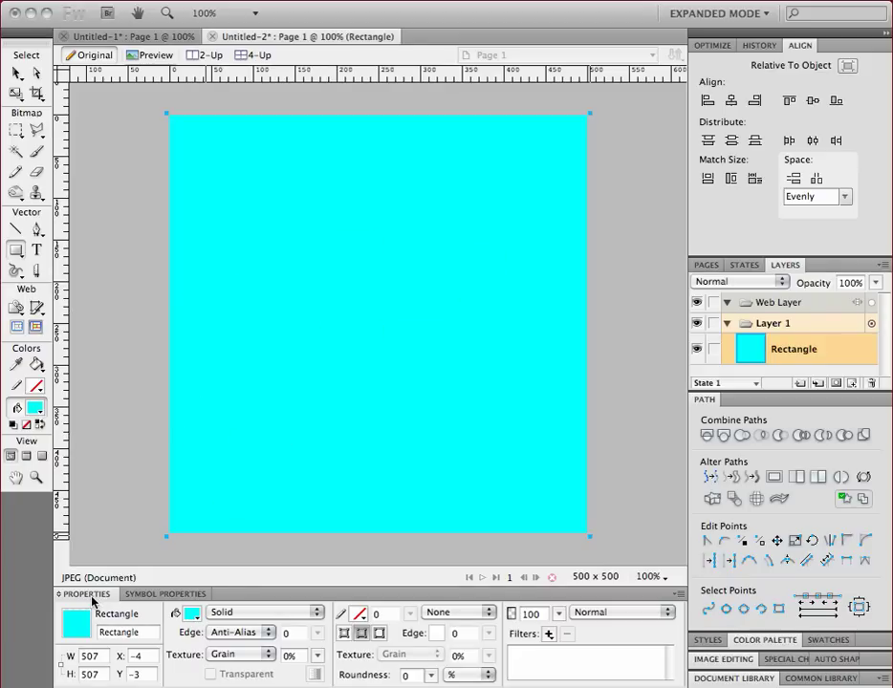
- Change the background rectangle's fill to a very pale cyan from the system colour wheel
click(190, 617)
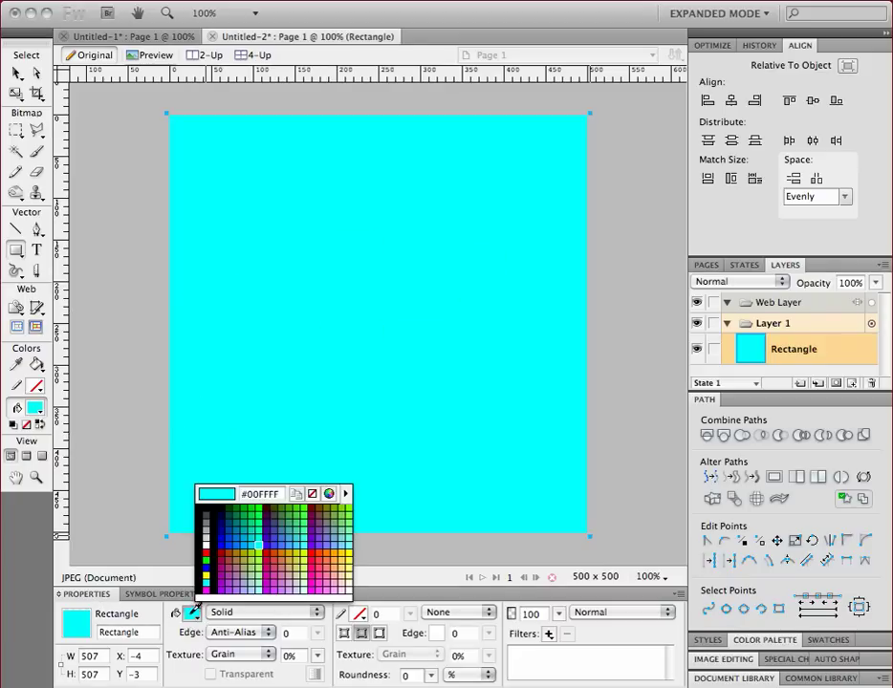
click(330, 496)
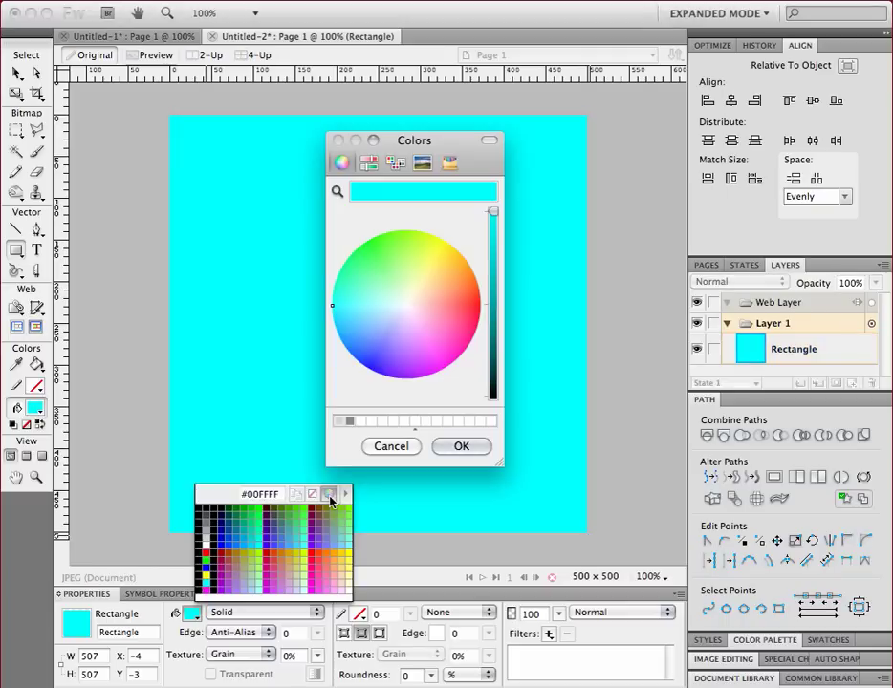
click(390, 306)
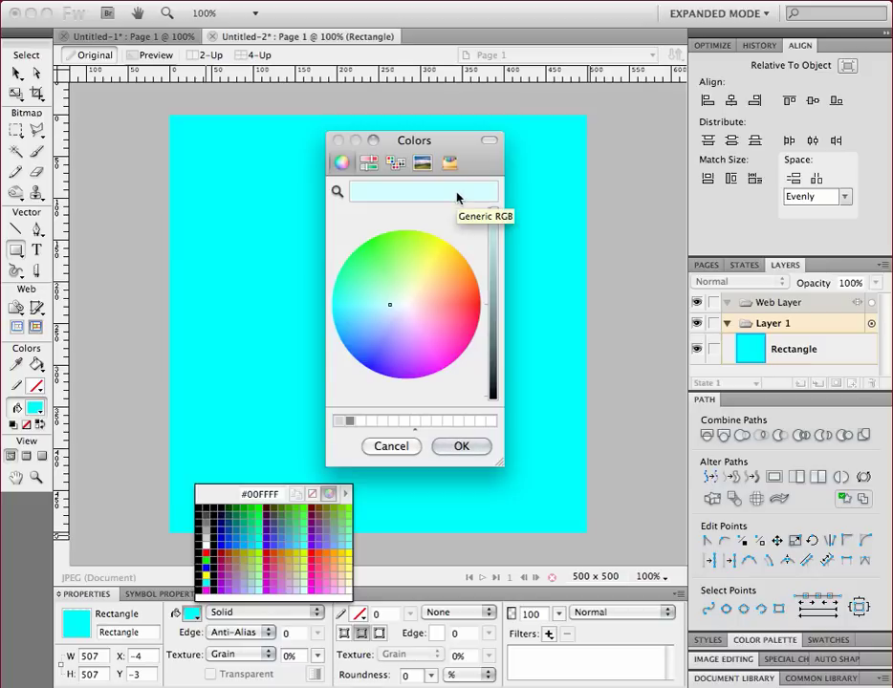
click(476, 447)
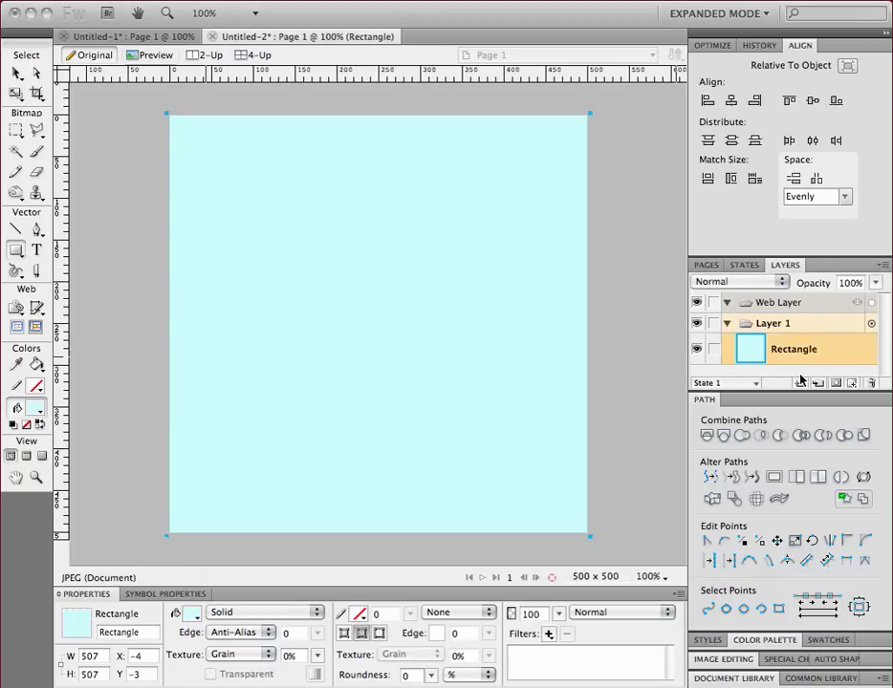
- Rename the Rectangle object to 'Background' in the Layers panel and lock it
double_click(797, 45)
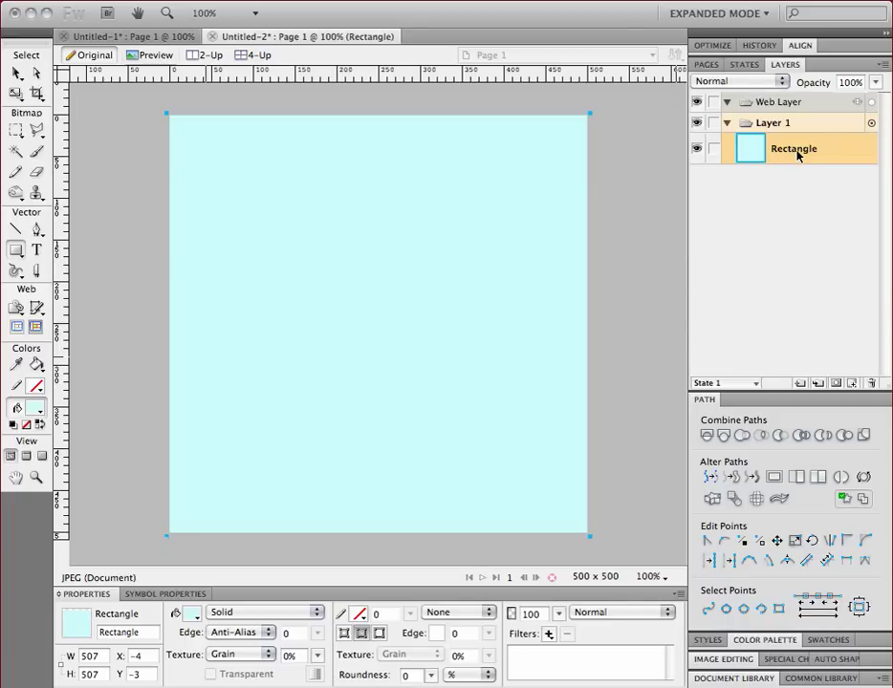
double_click(798, 152)
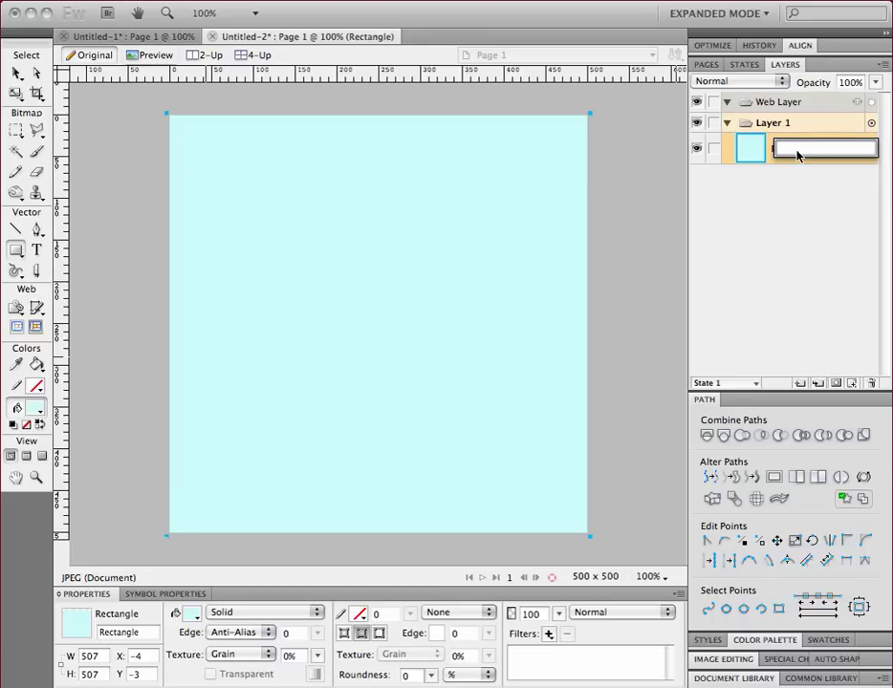
text(Background)
key(Return)
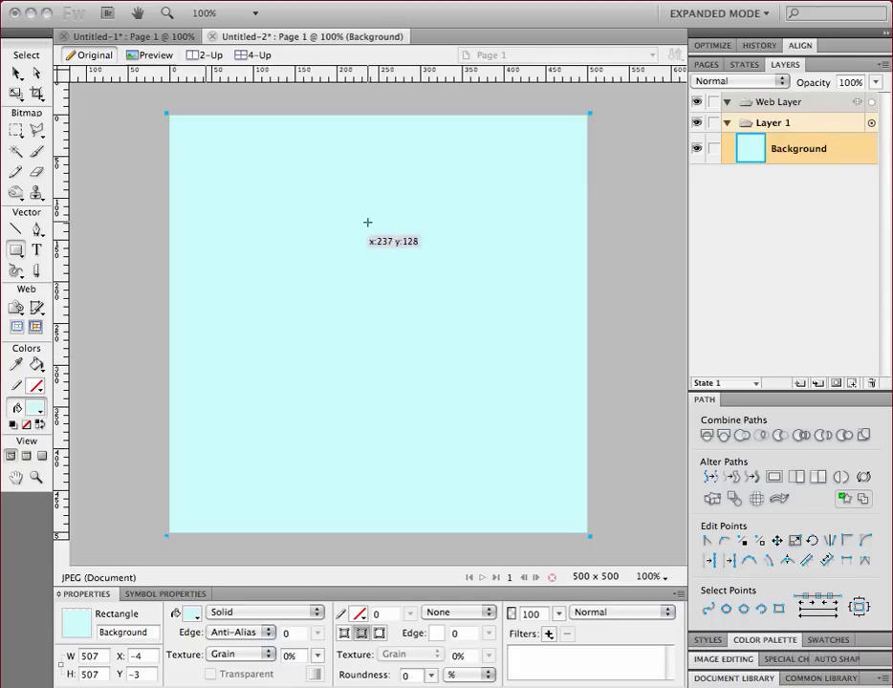
click(713, 148)
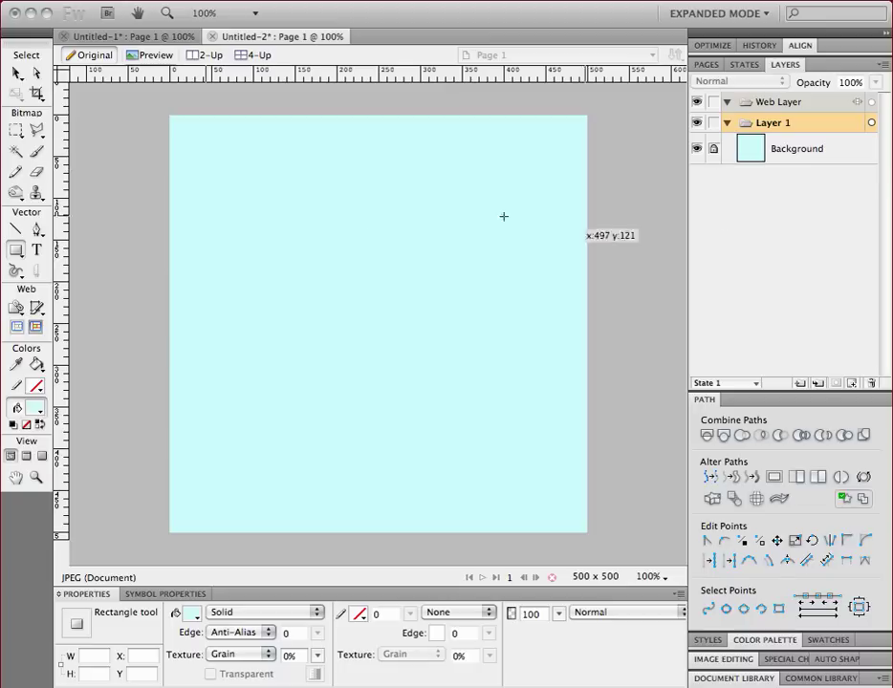
- Draw a 140×140 circle near the canvas top-left and fill it with grey #999999
click(16, 75)
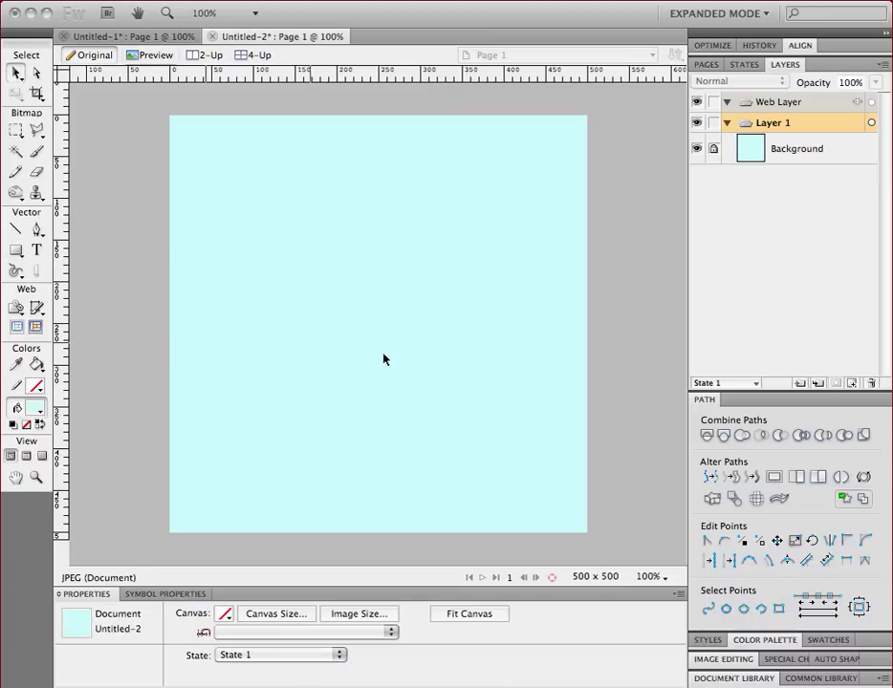
drag(466, 321, 373, 316)
click(16, 250)
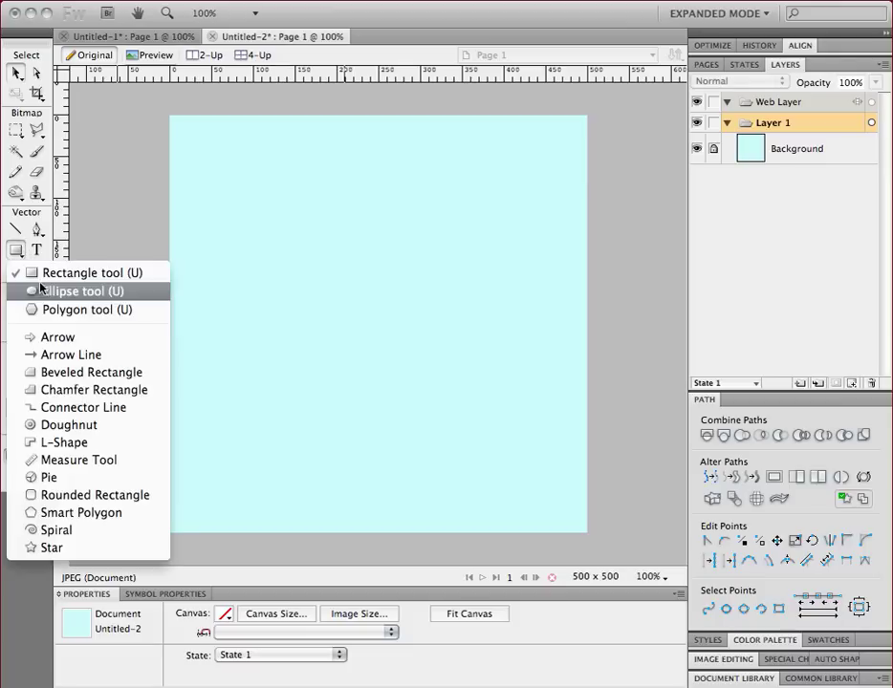
click(45, 292)
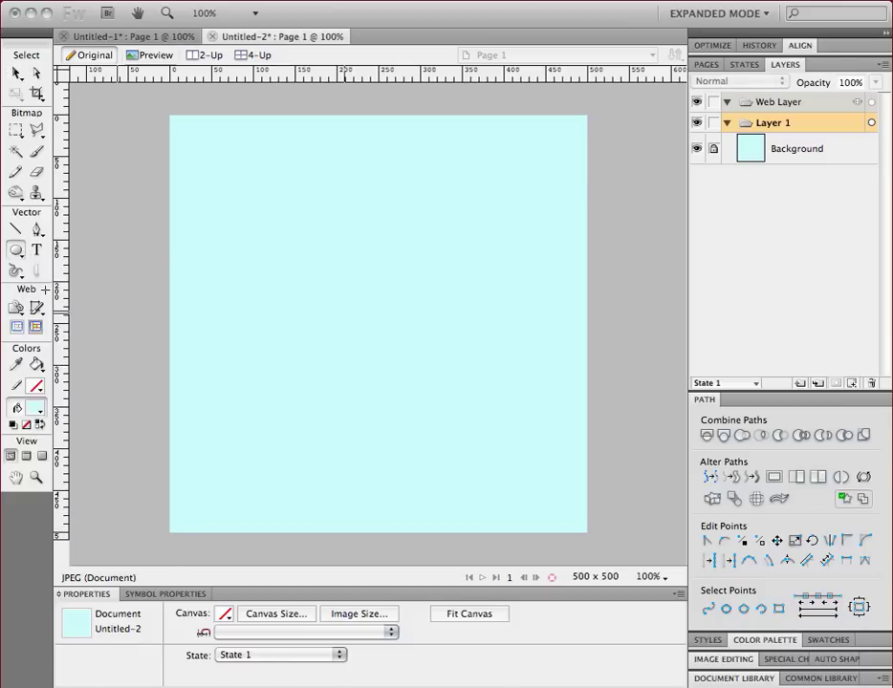
drag(213, 154, 330, 268)
click(191, 613)
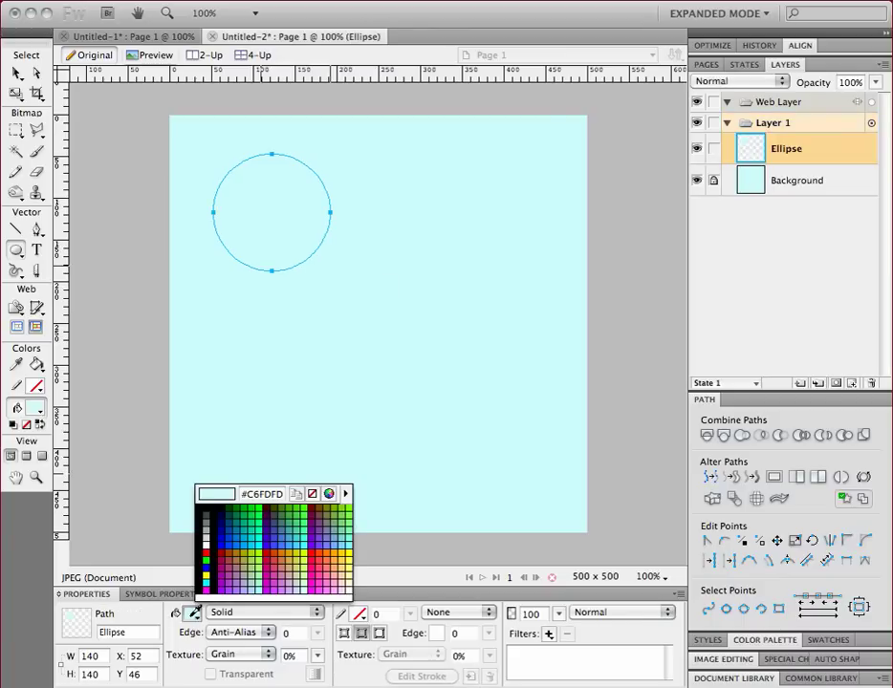
click(210, 522)
click(18, 72)
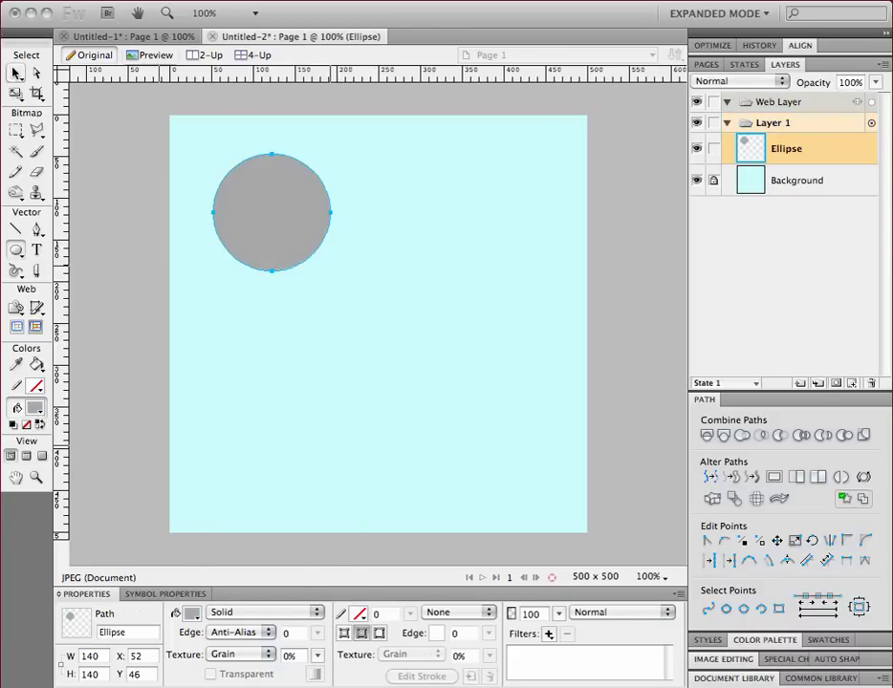
- Duplicate the grey circle into copies below and to the right, then centre the top circle horizontally
drag(277, 209, 259, 194)
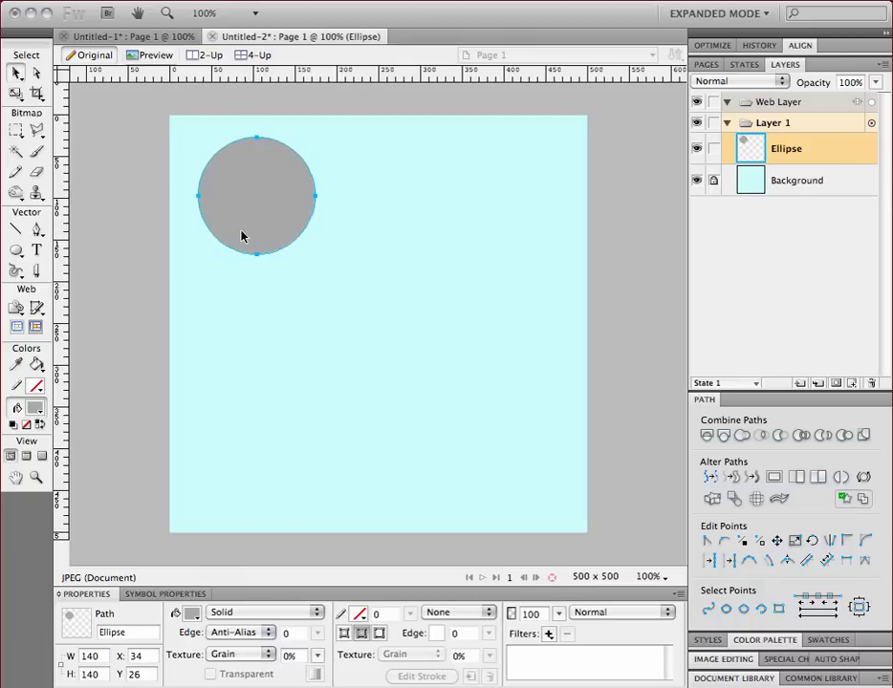
right_click(242, 177)
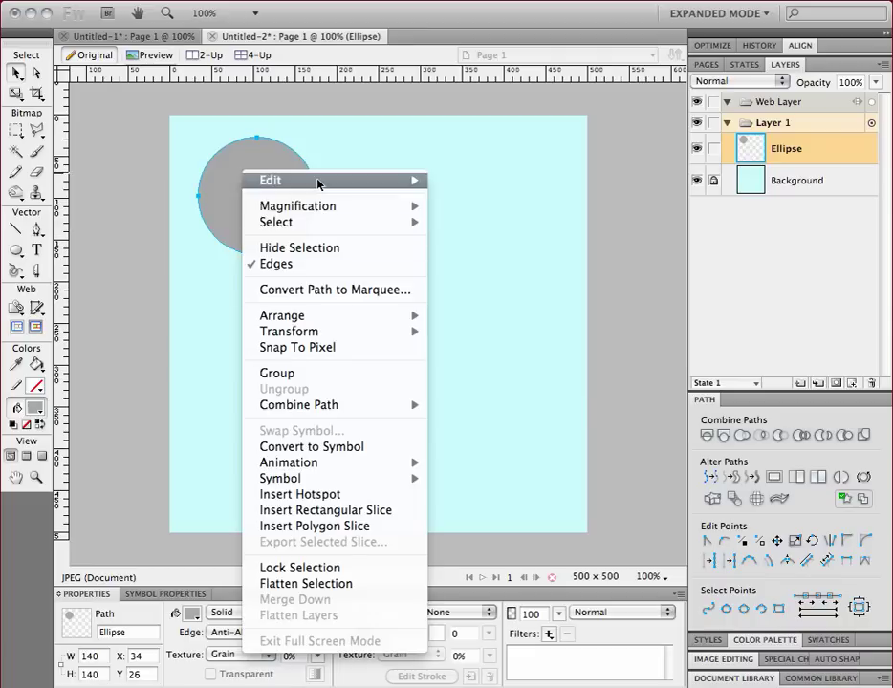
mouse_move(319, 184)
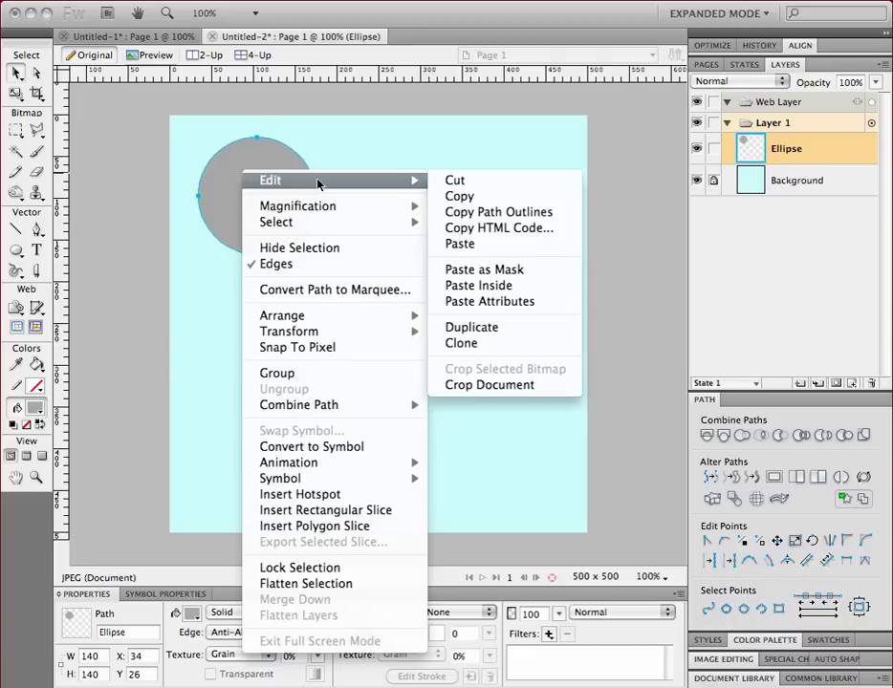
click(463, 198)
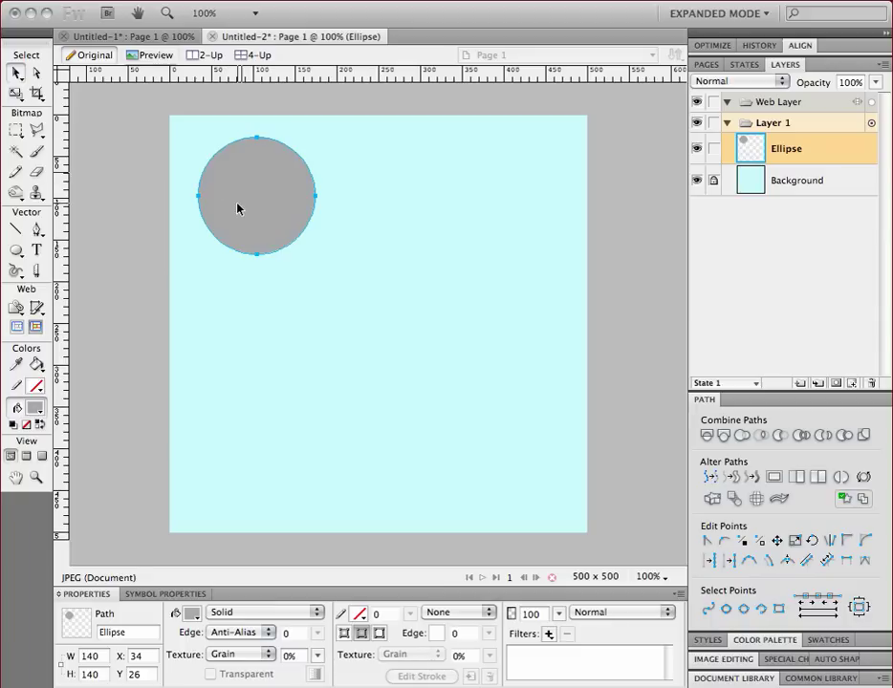
drag(239, 209, 234, 340)
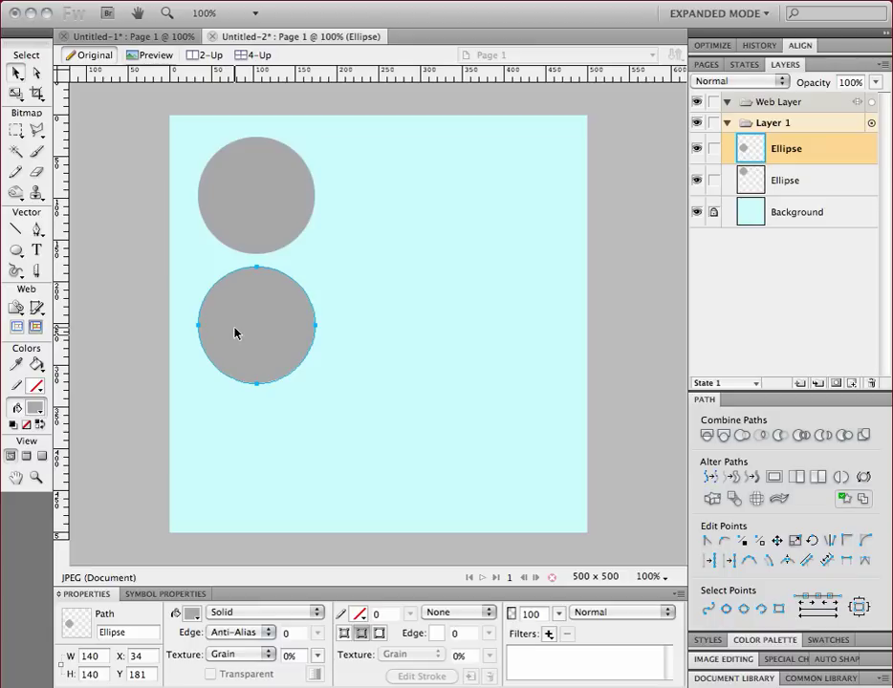
drag(234, 332, 481, 445)
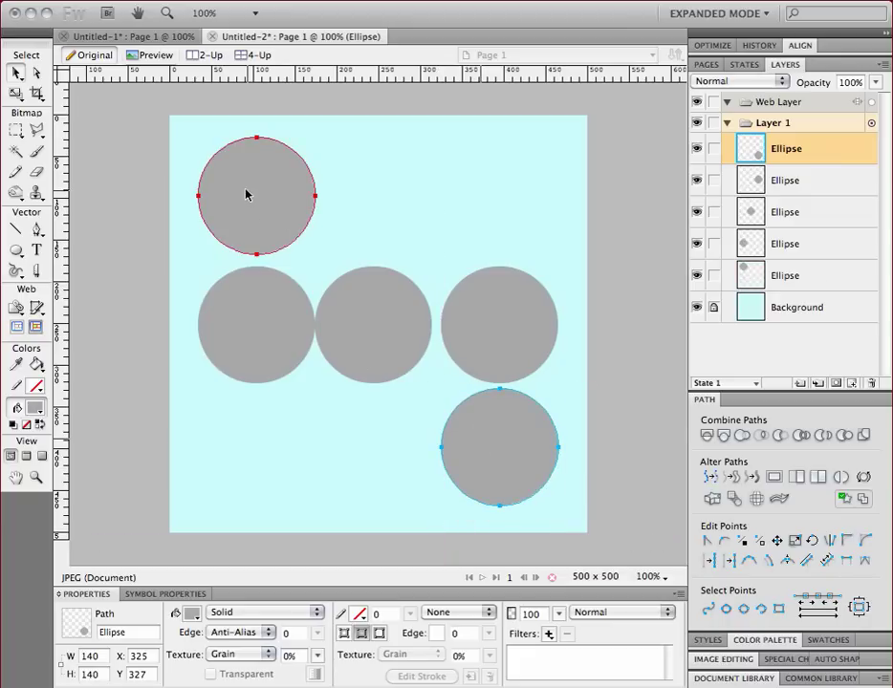
drag(246, 193, 363, 195)
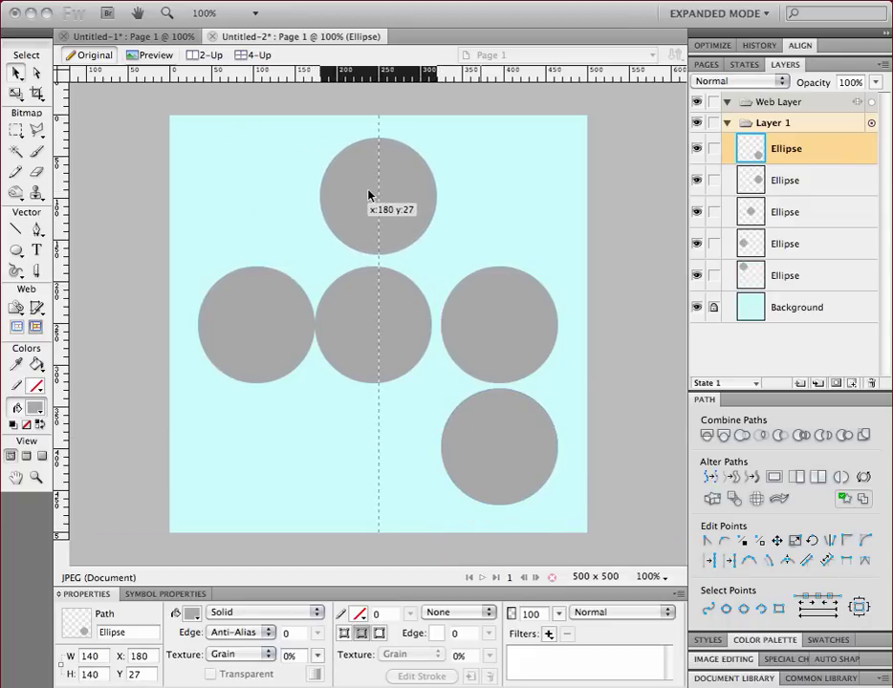
drag(368, 195, 373, 195)
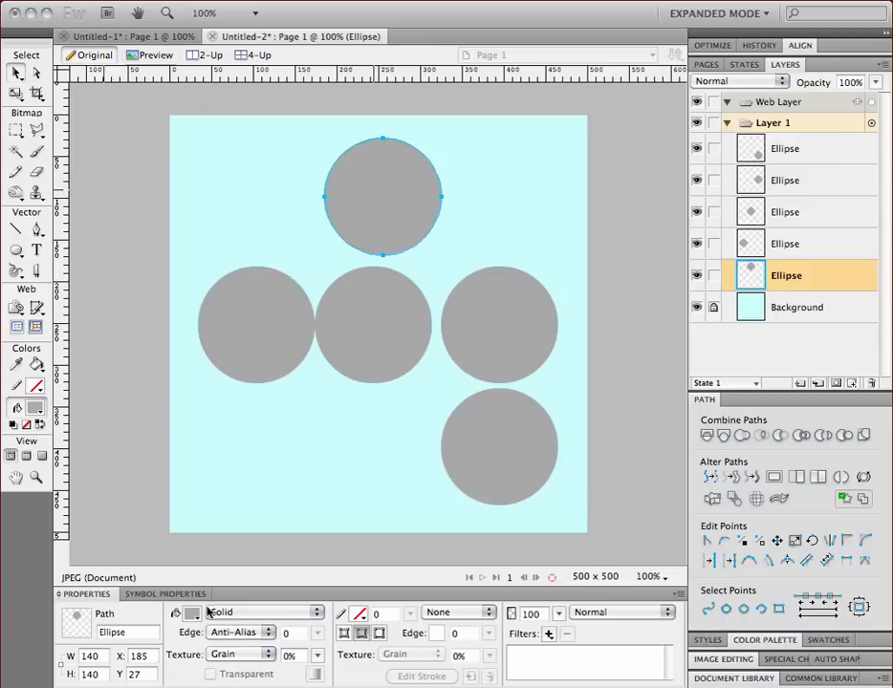
- Switch the top circle's fill from solid grey to a Linear gradient
click(241, 616)
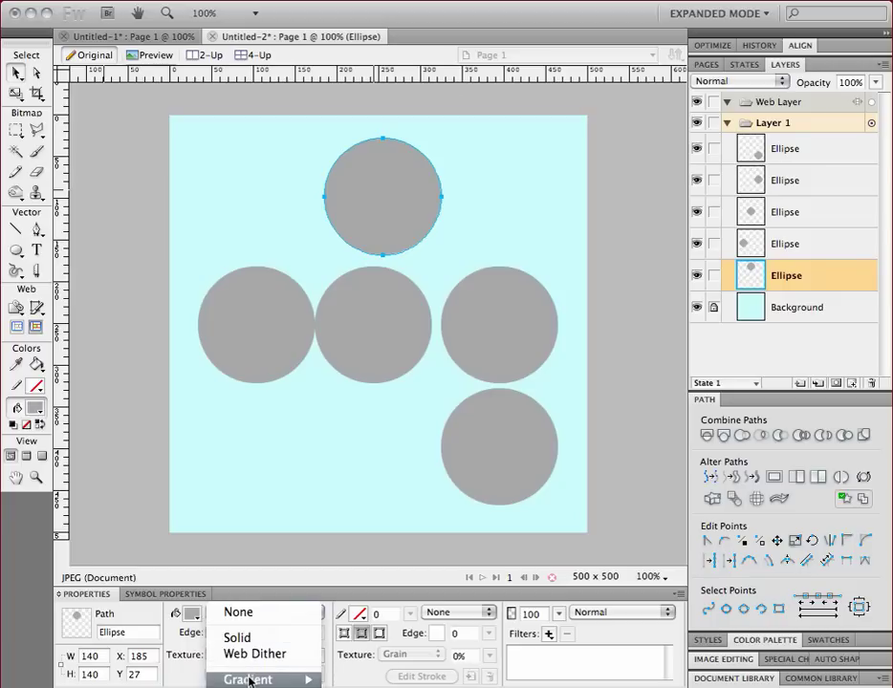
mouse_move(248, 680)
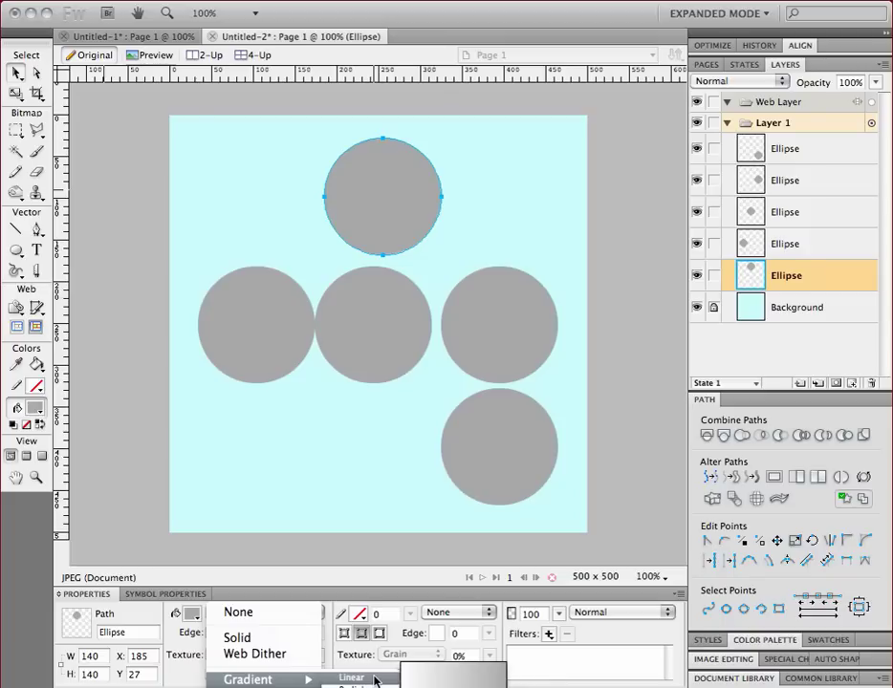
click(354, 678)
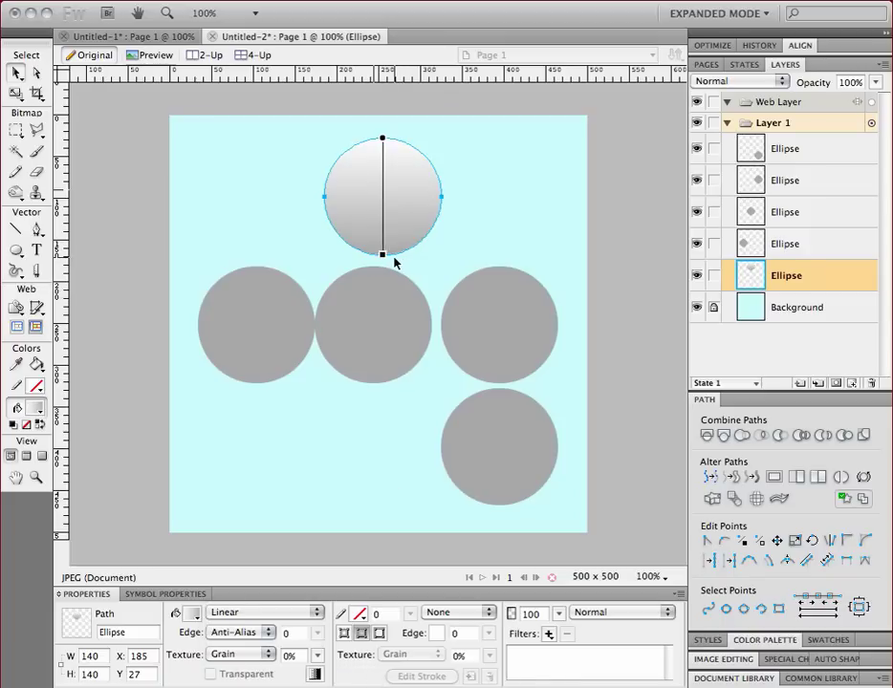
- Edit the gradient: widen the white portion and set the left stop to grey #999999
click(191, 617)
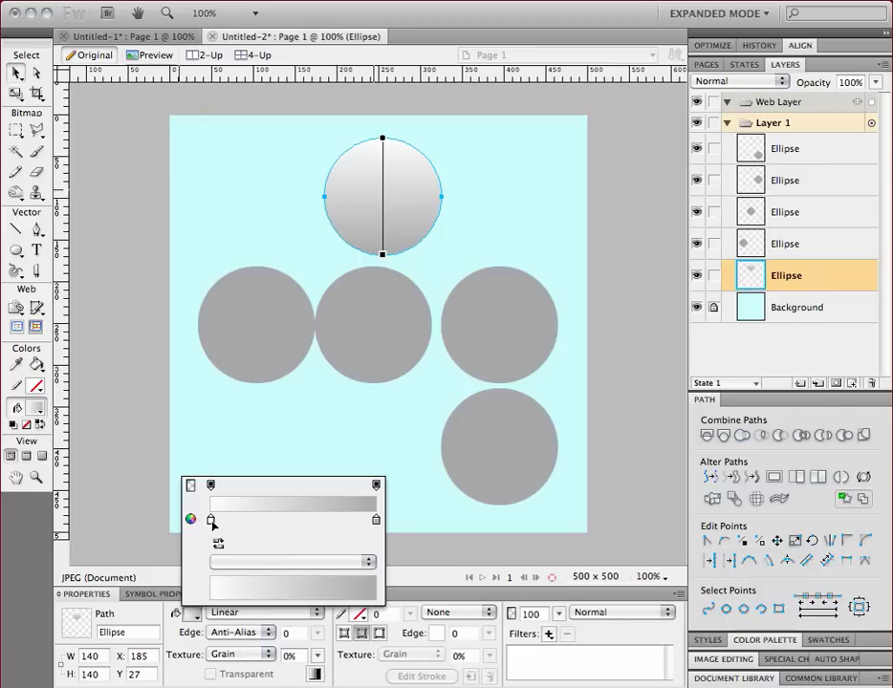
drag(213, 524, 289, 520)
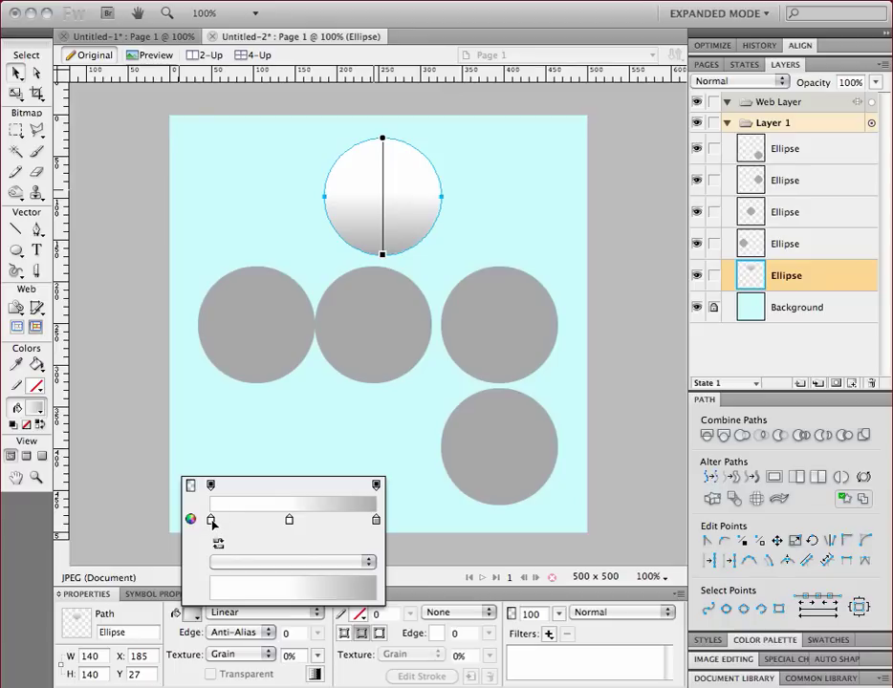
click(212, 520)
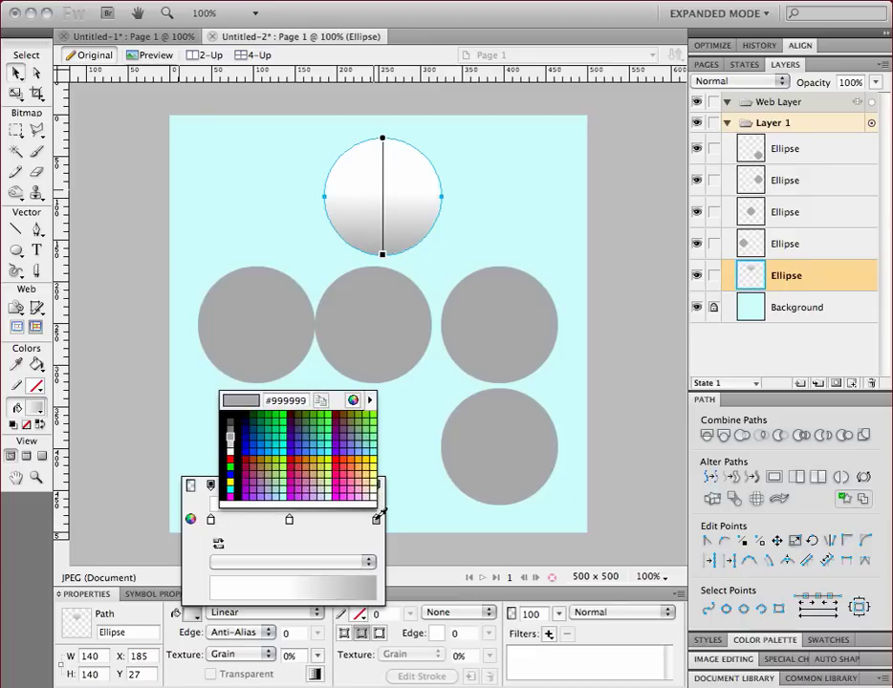
click(380, 516)
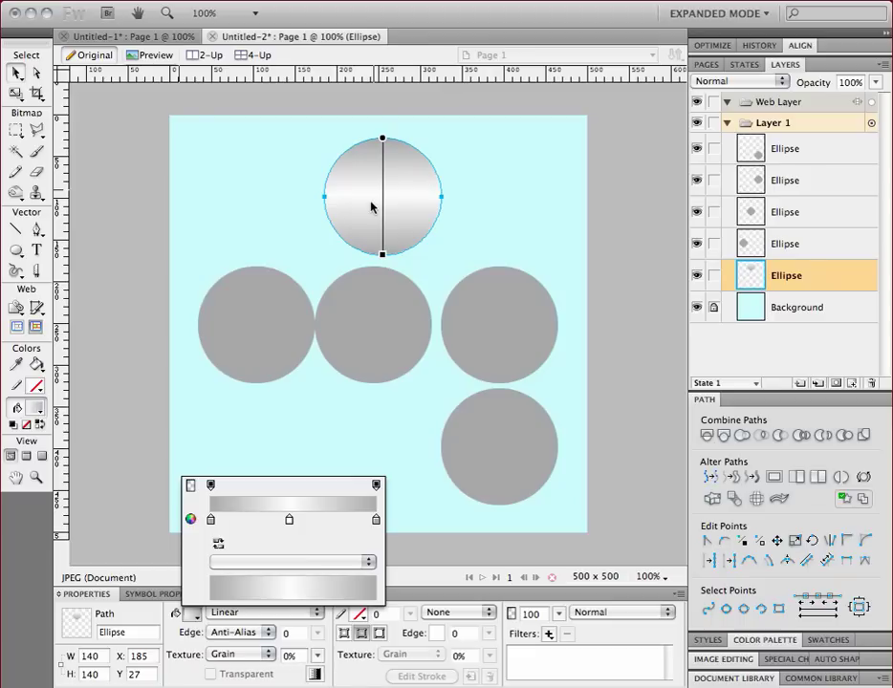
click(380, 146)
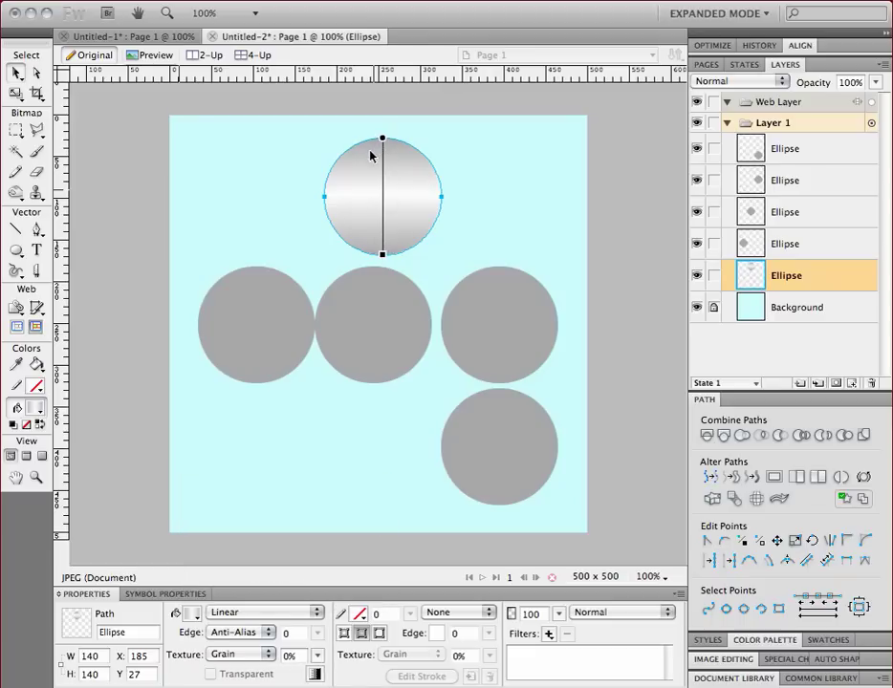
- Drag the gradient handles so the gradient runs horizontally across the circle from its left edge
drag(382, 140, 326, 203)
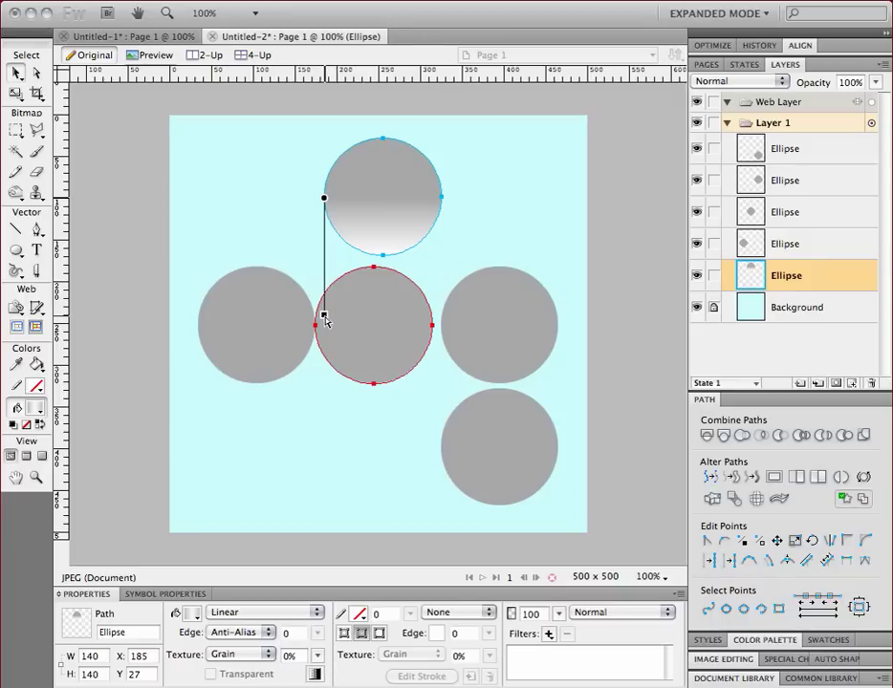
drag(326, 320, 442, 202)
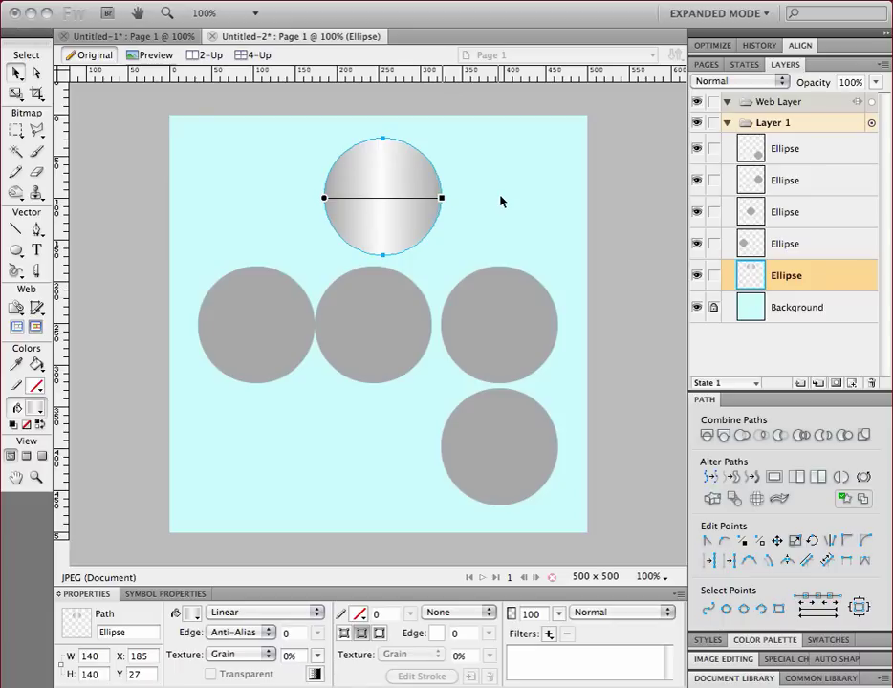
click(609, 232)
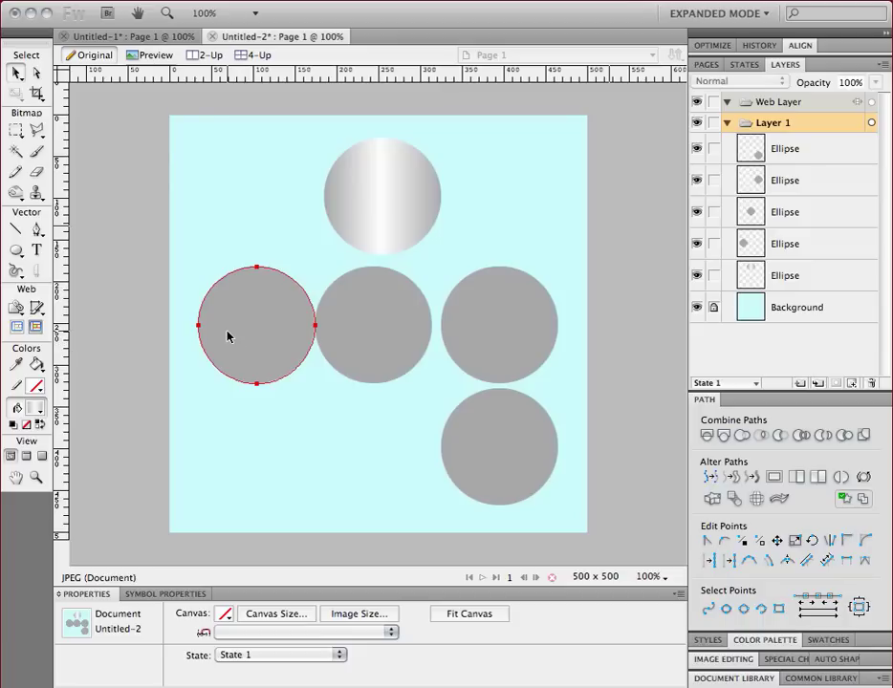
- Move a grey circle onto the gradient circle and scale it down to 101×101
drag(233, 336, 418, 222)
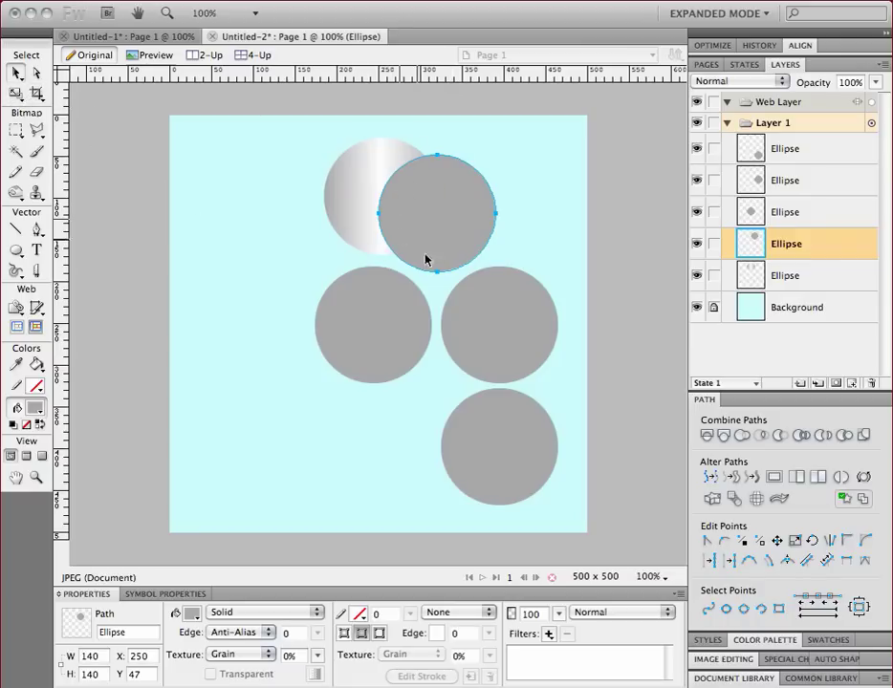
click(16, 95)
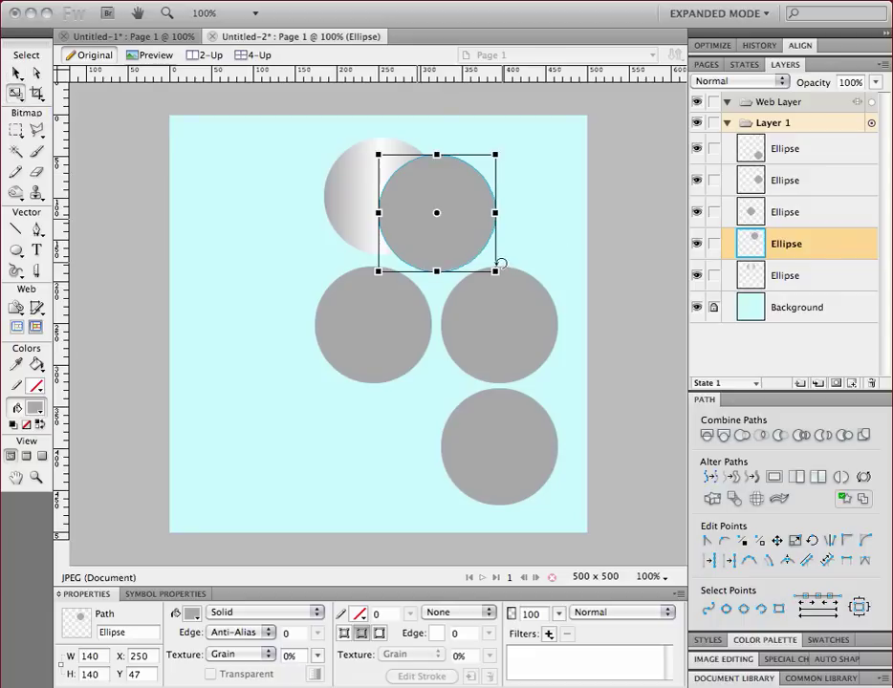
drag(495, 272, 393, 209)
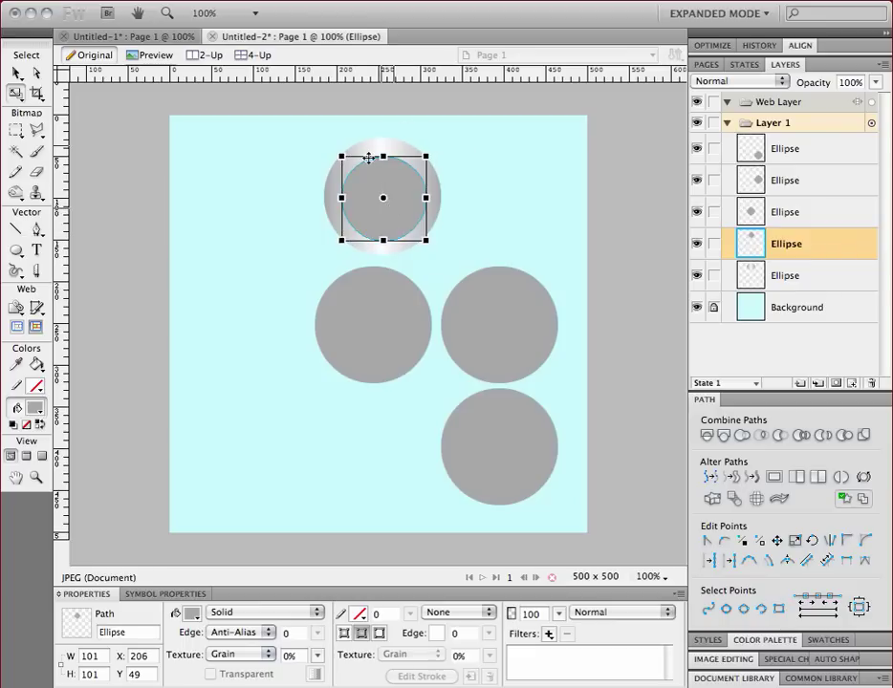
- Select both circles and align them on their horizontal and vertical centres
click(16, 76)
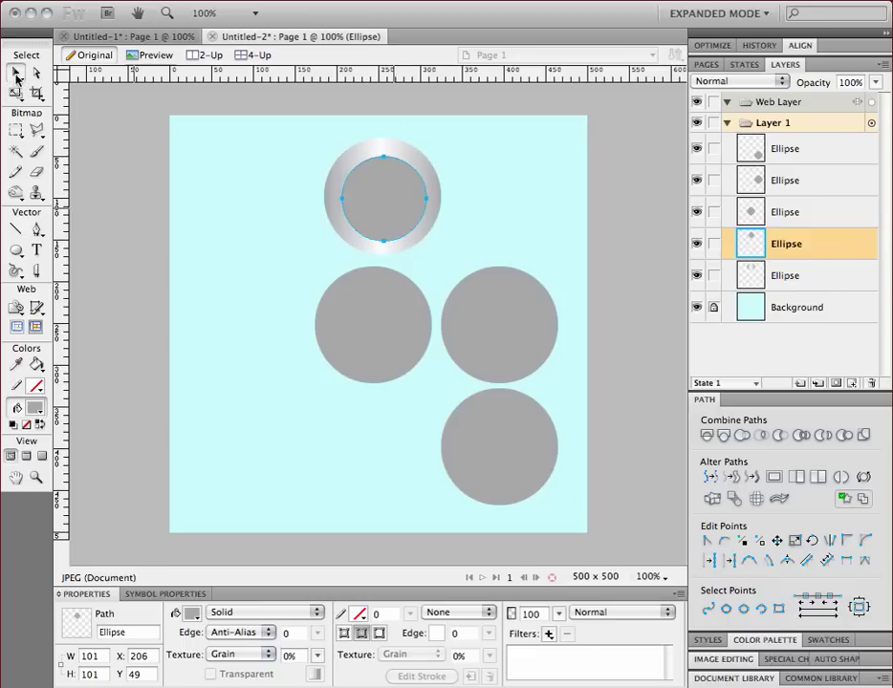
drag(303, 137, 486, 222)
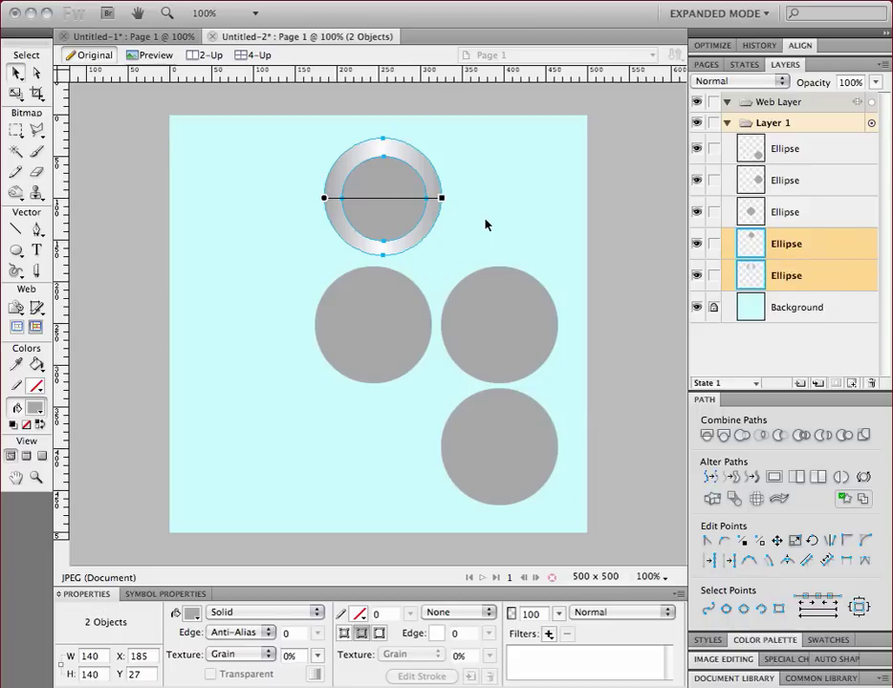
click(797, 46)
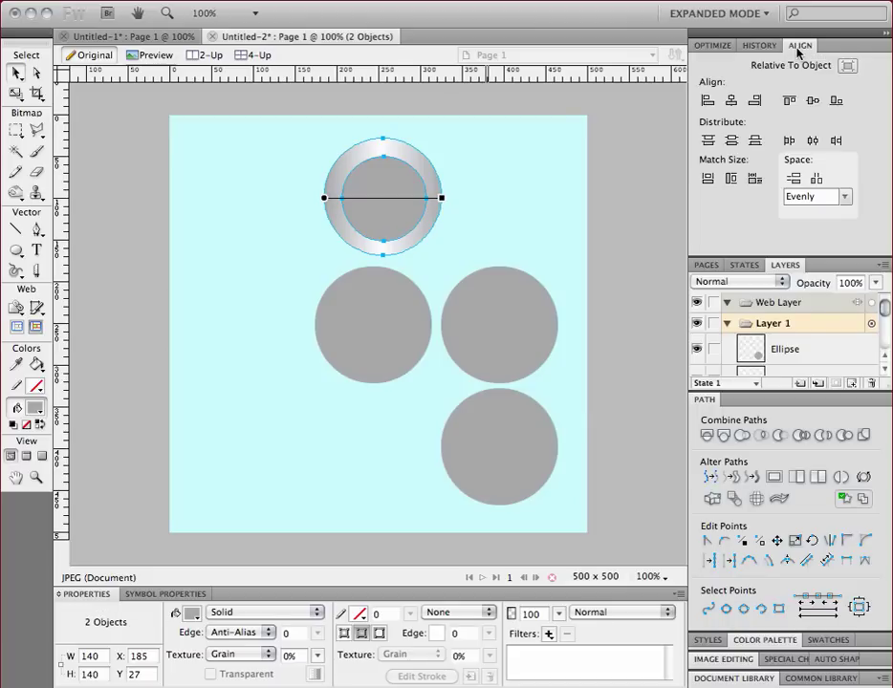
click(732, 101)
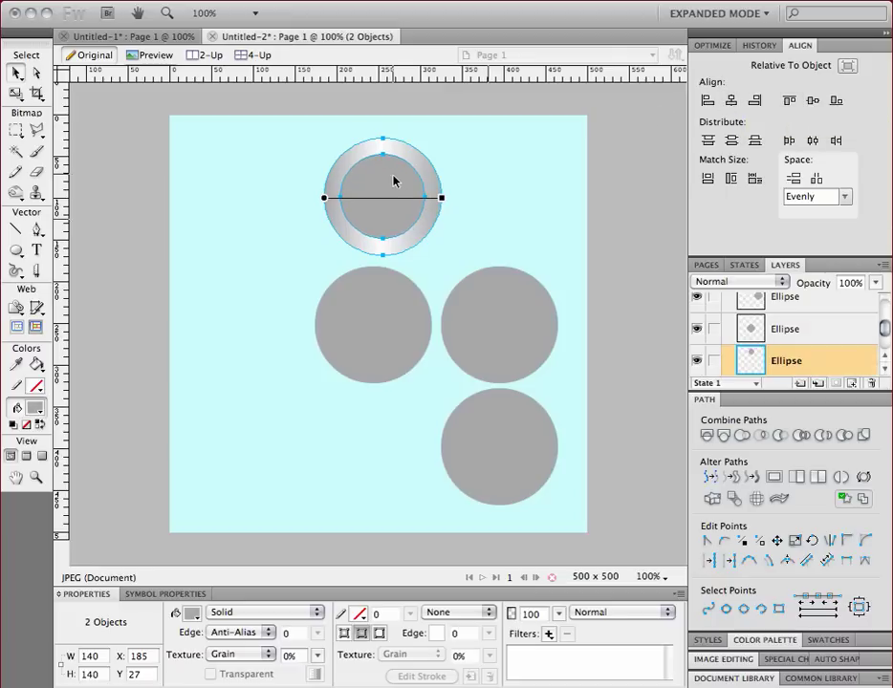
click(488, 202)
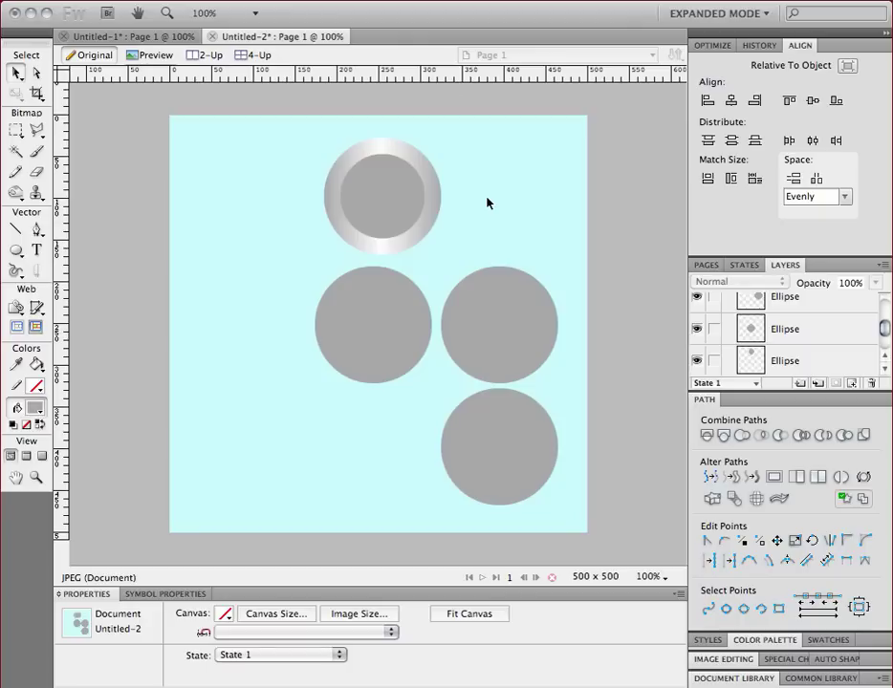
- Fill the inner circle with light grey #CCCCCC
click(395, 184)
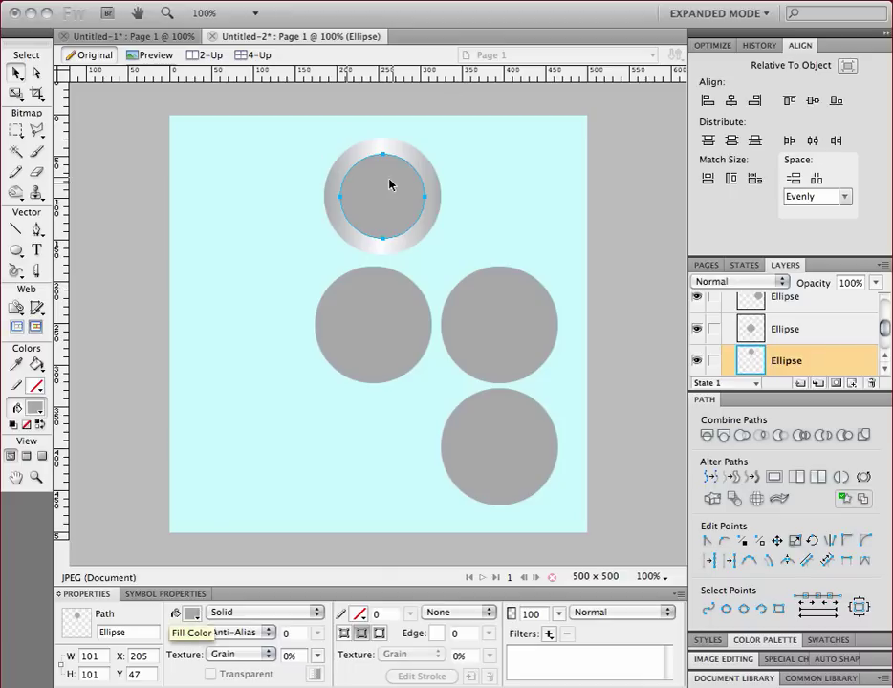
click(191, 615)
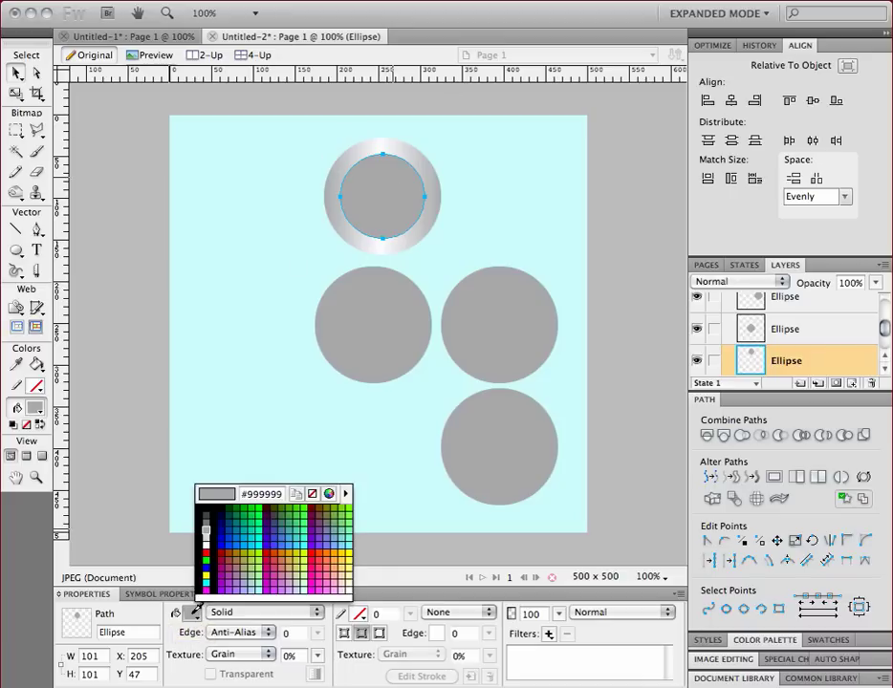
click(205, 536)
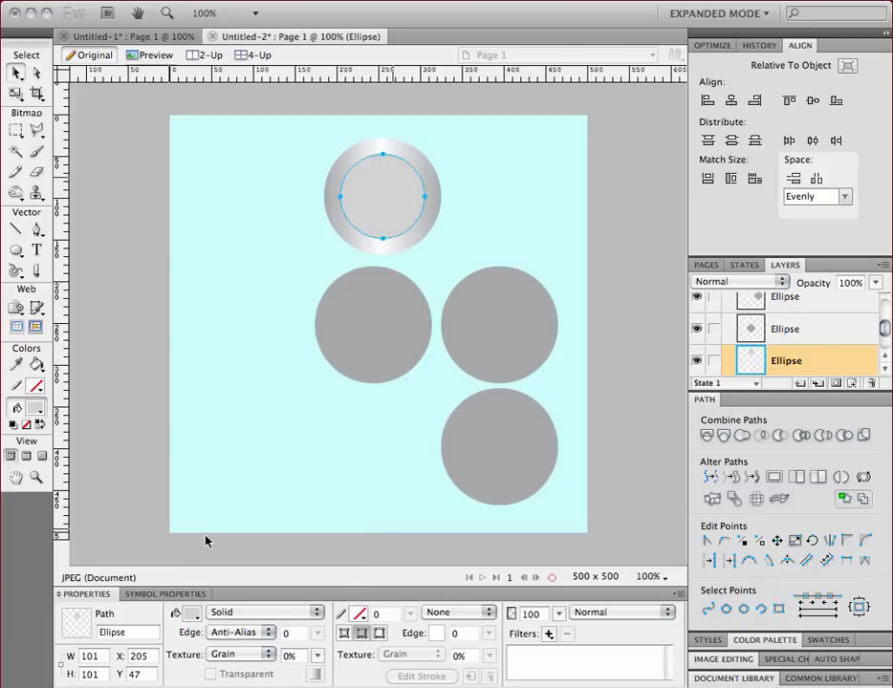
click(220, 221)
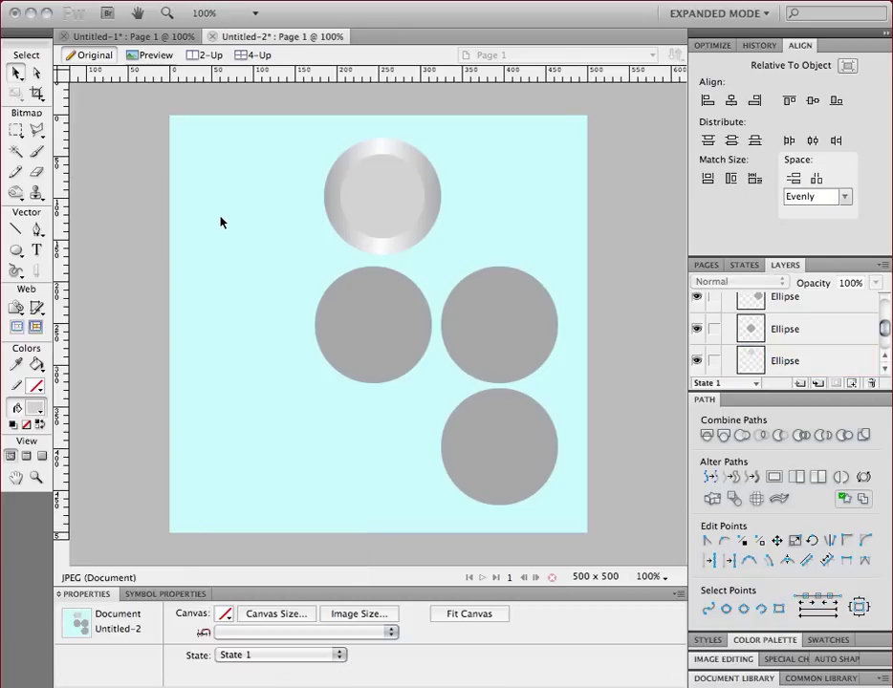
- Give the outer gradient circle a dark grey #333333 outline
click(416, 153)
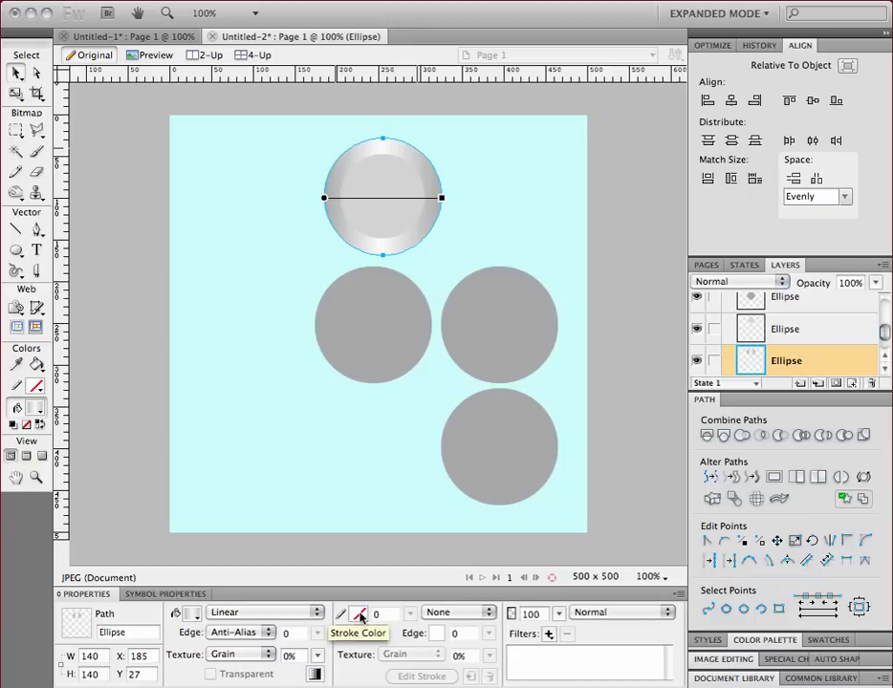
click(360, 616)
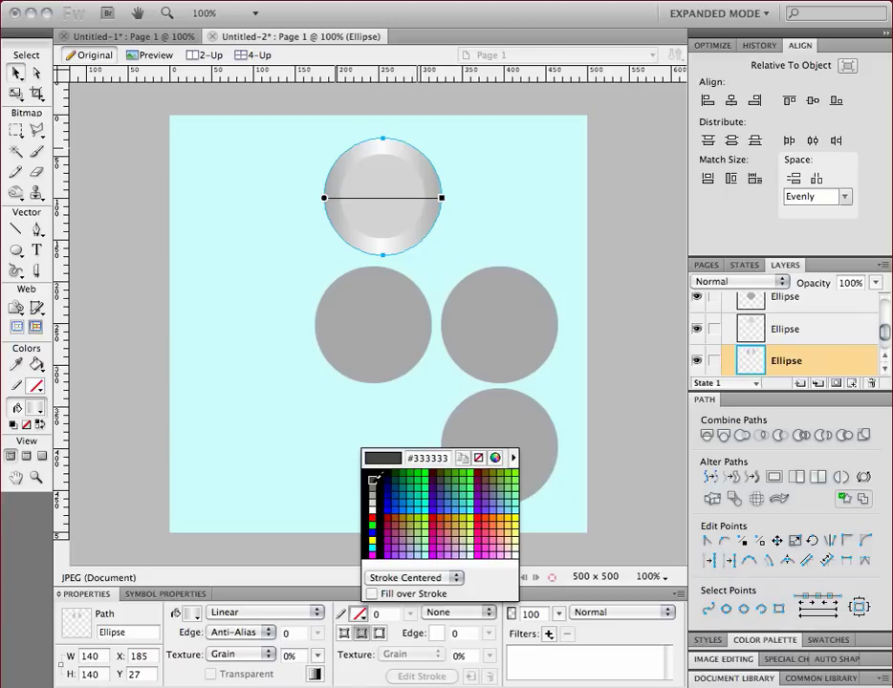
click(374, 480)
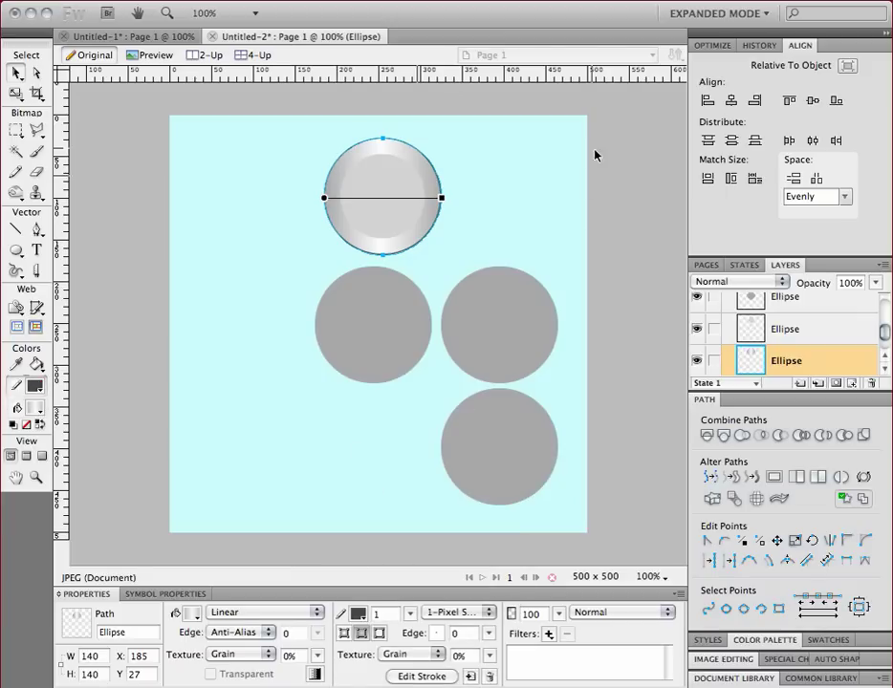
click(478, 173)
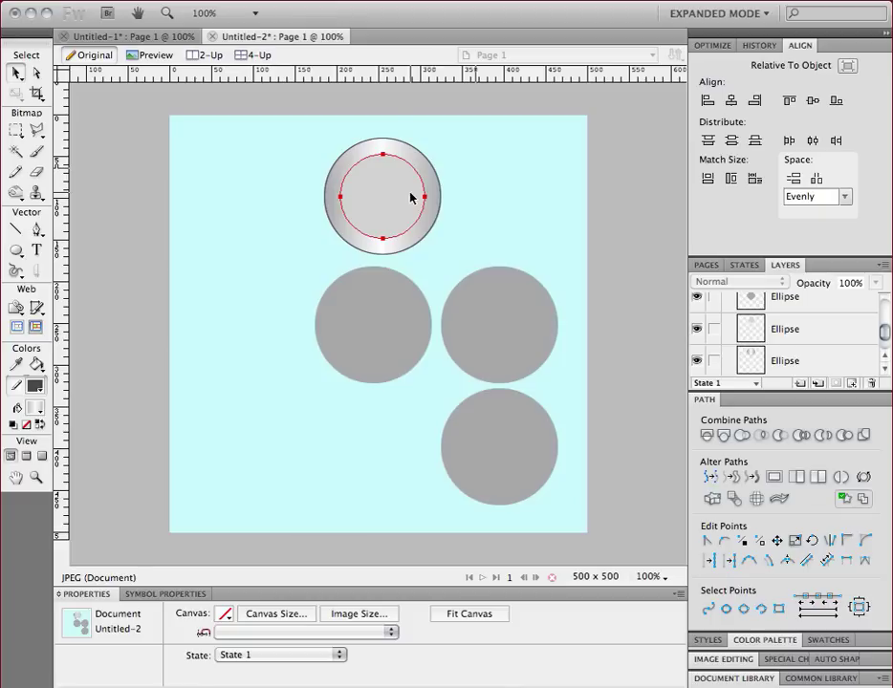
- Give the inner light grey disc a thin 1-pixel soft grey outline
click(412, 197)
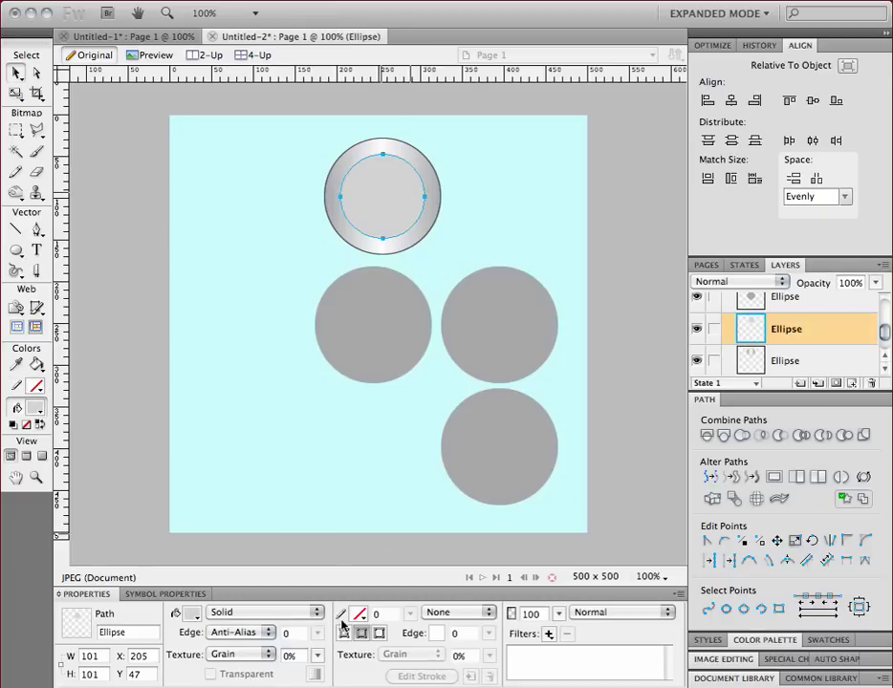
click(359, 615)
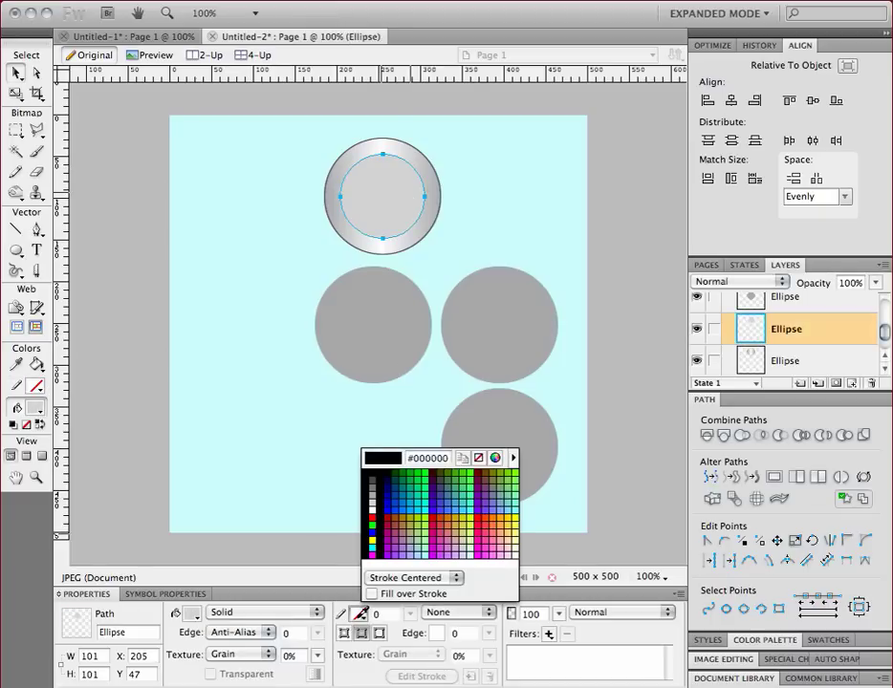
click(377, 492)
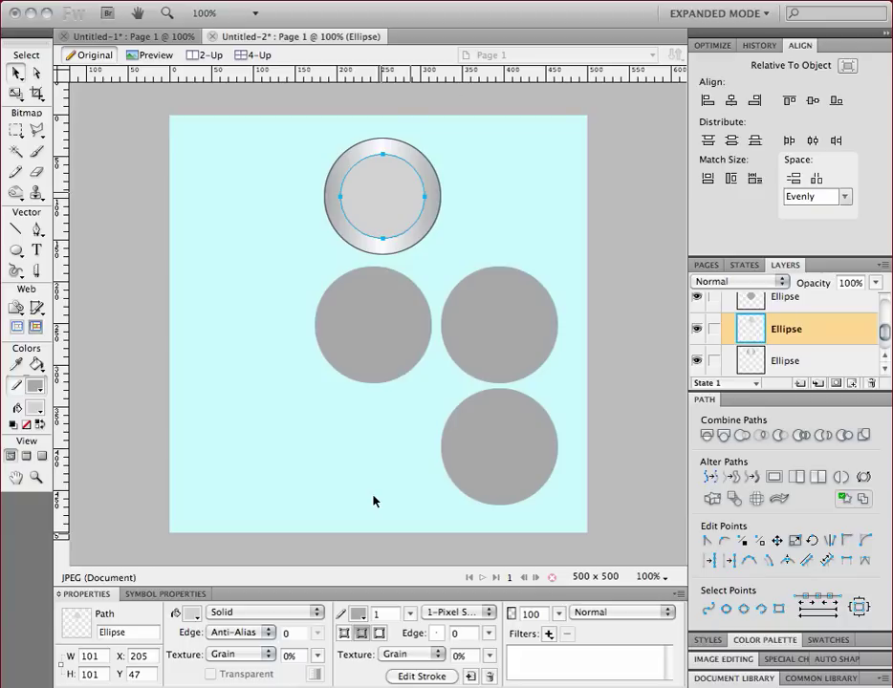
click(585, 257)
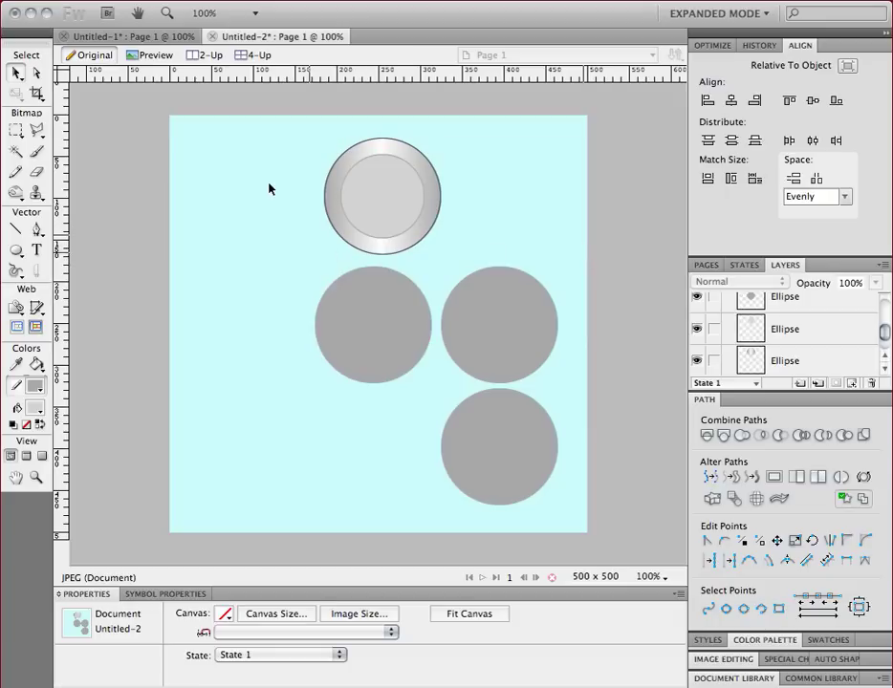
click(164, 40)
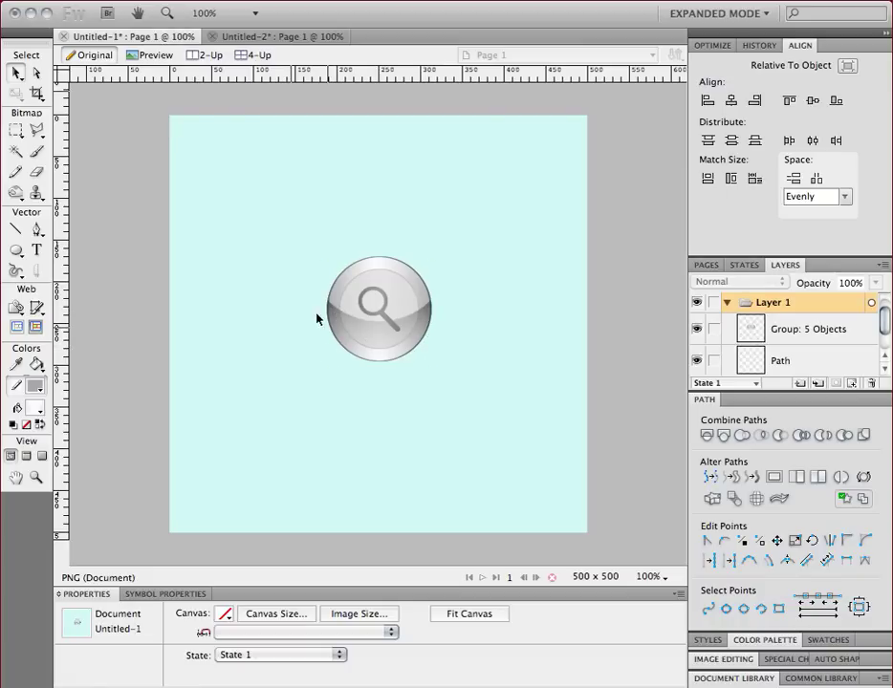
click(300, 36)
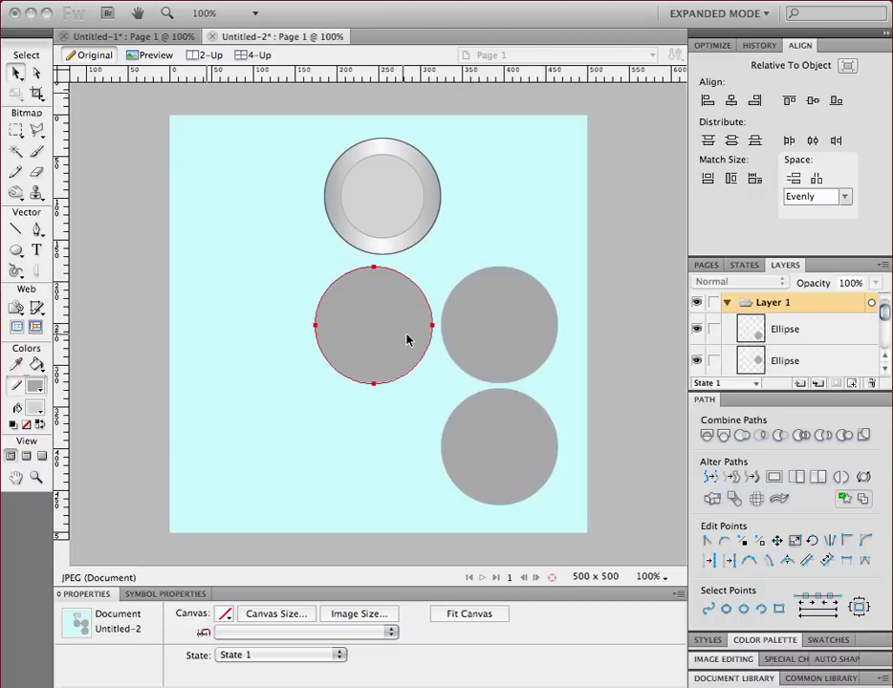
- Stack two grey circles on the canvas's left side and punch them into a 140 x 98 crescent
drag(393, 337, 269, 317)
drag(500, 342, 255, 423)
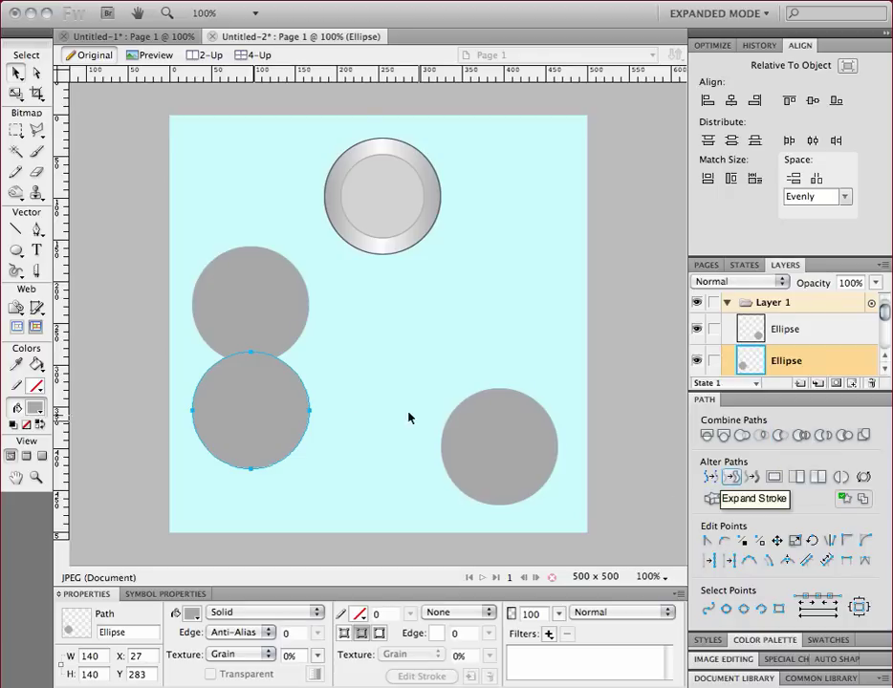
drag(259, 429, 256, 258)
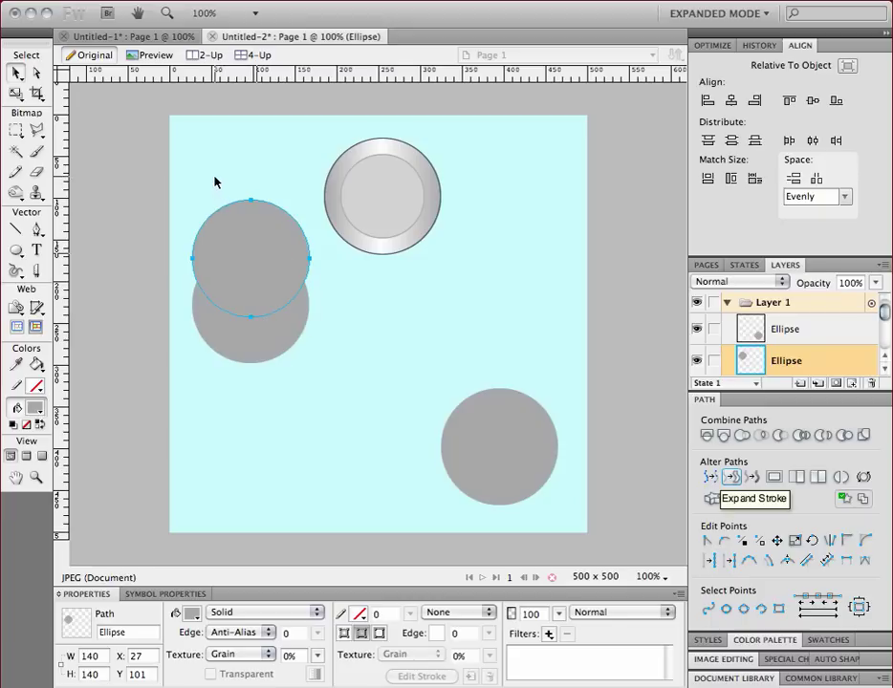
drag(216, 180, 290, 366)
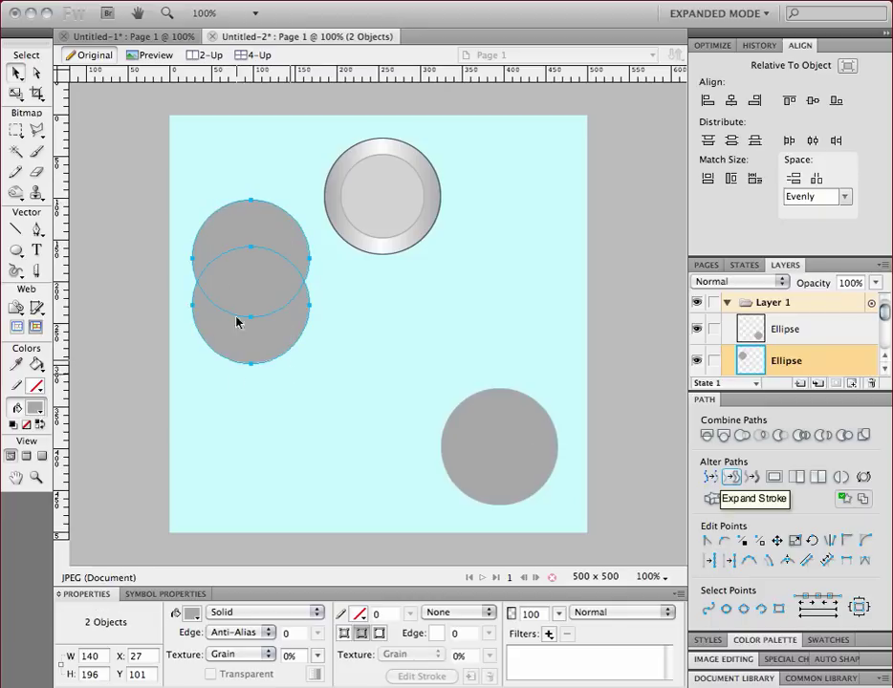
click(782, 437)
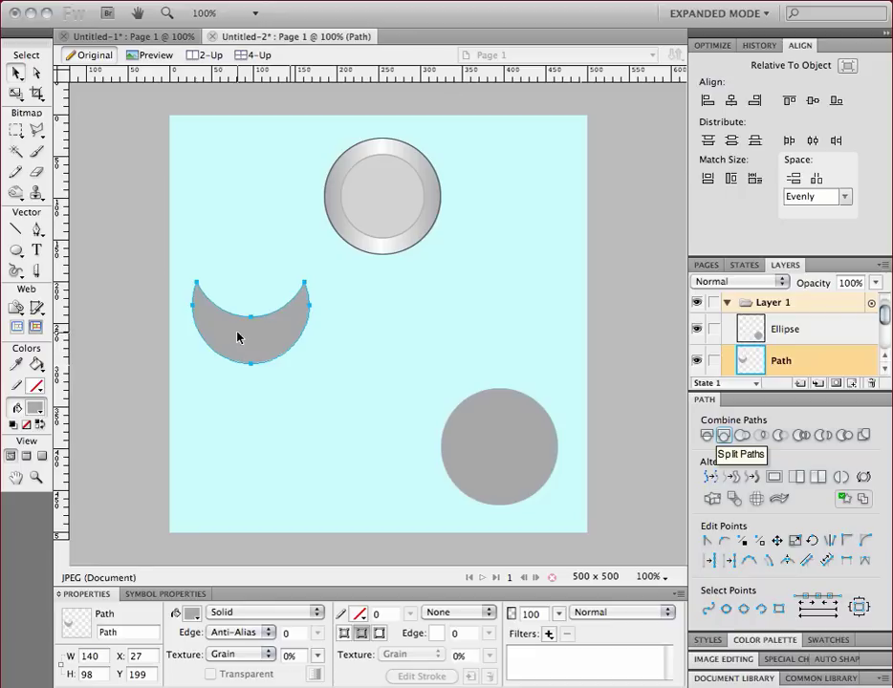
- Undo the crescent cut and shift both restored circles slightly right and down
key(super+z)
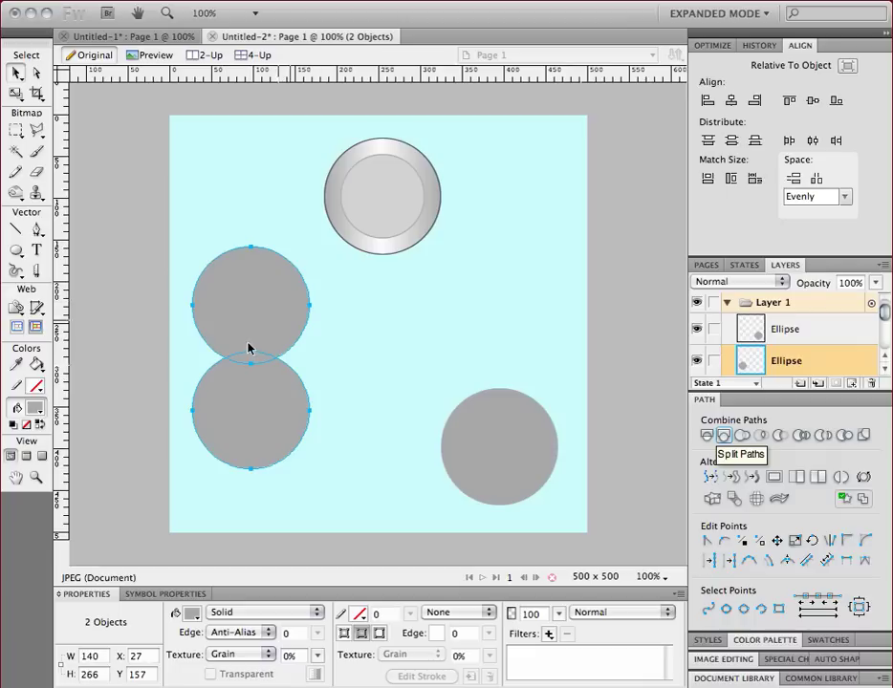
click(313, 368)
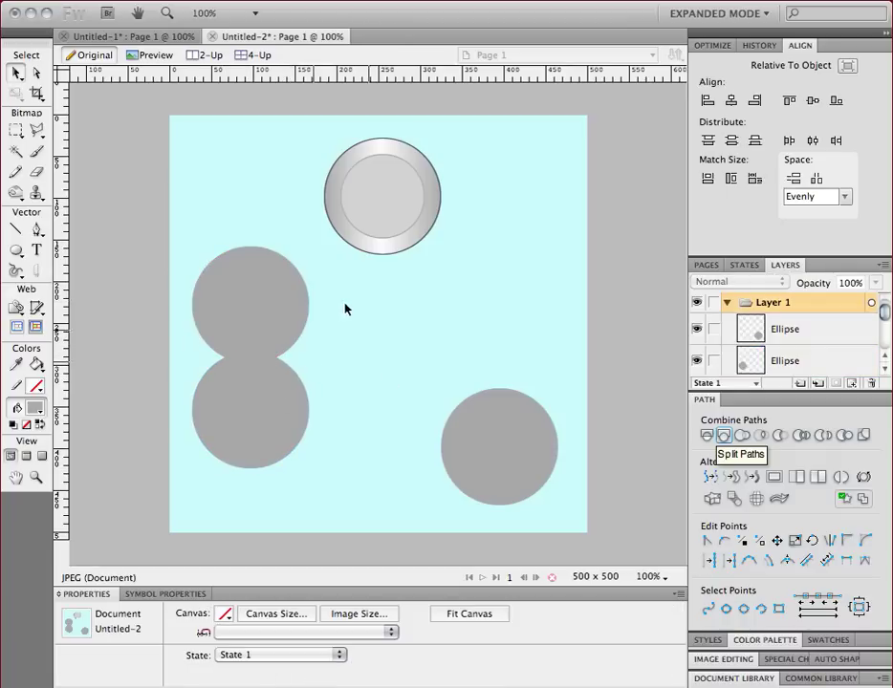
drag(339, 301, 247, 400)
drag(251, 350, 276, 370)
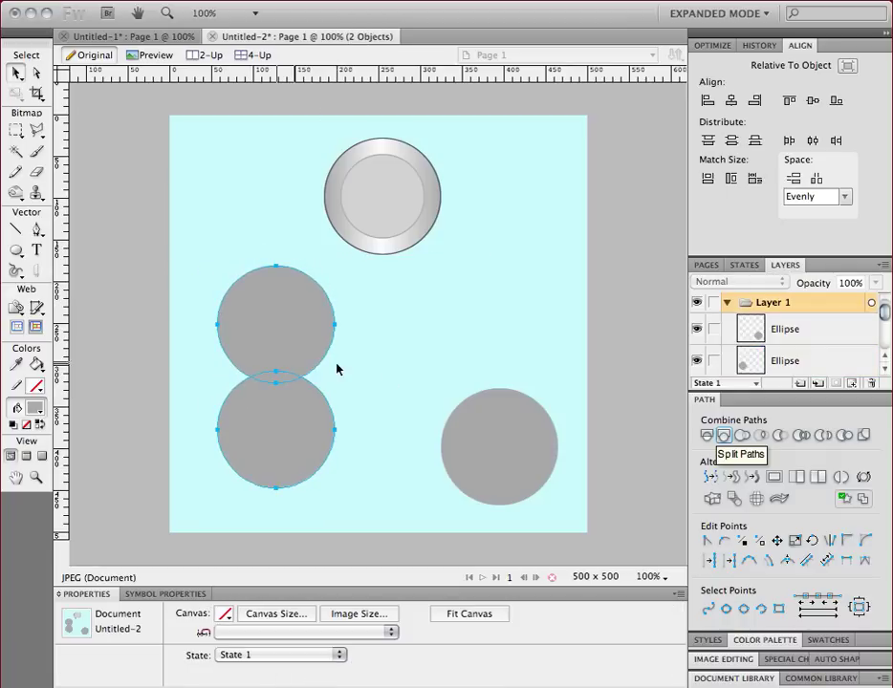
click(338, 367)
- Scale the upper circle to 232 x 232 and move it over the 140 x 140 circle
click(240, 302)
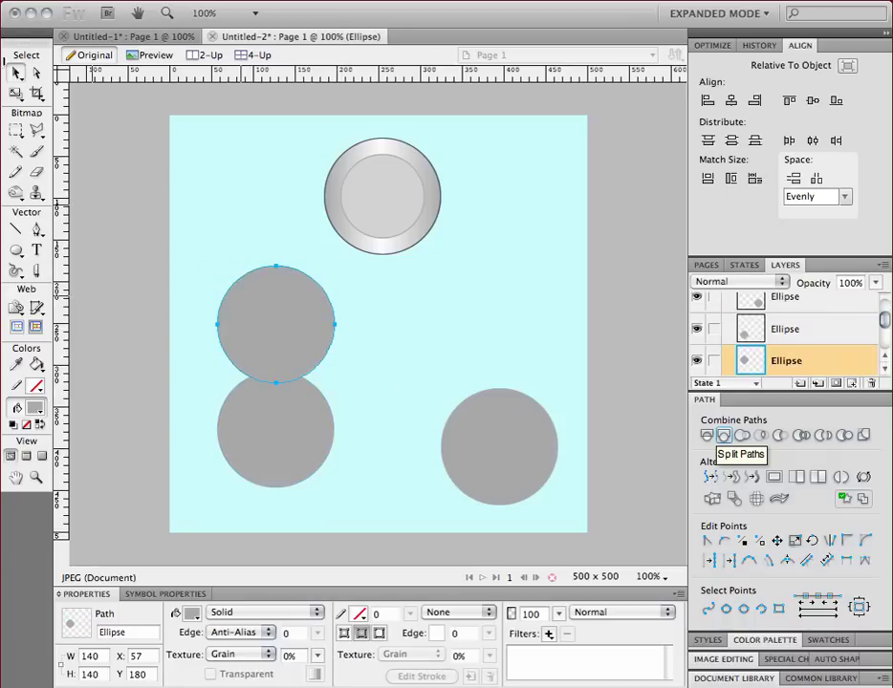
click(24, 95)
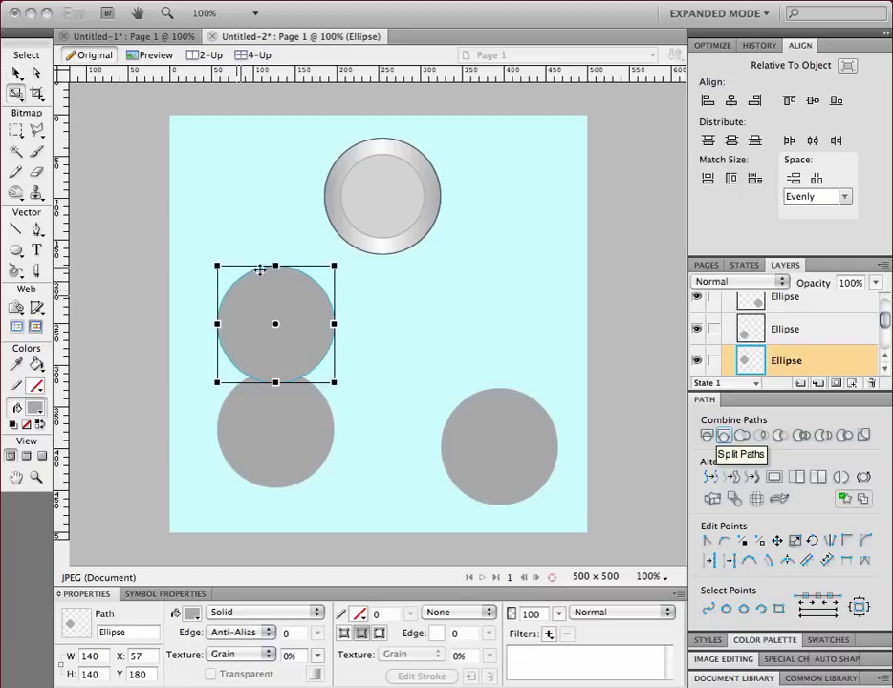
drag(333, 266, 414, 189)
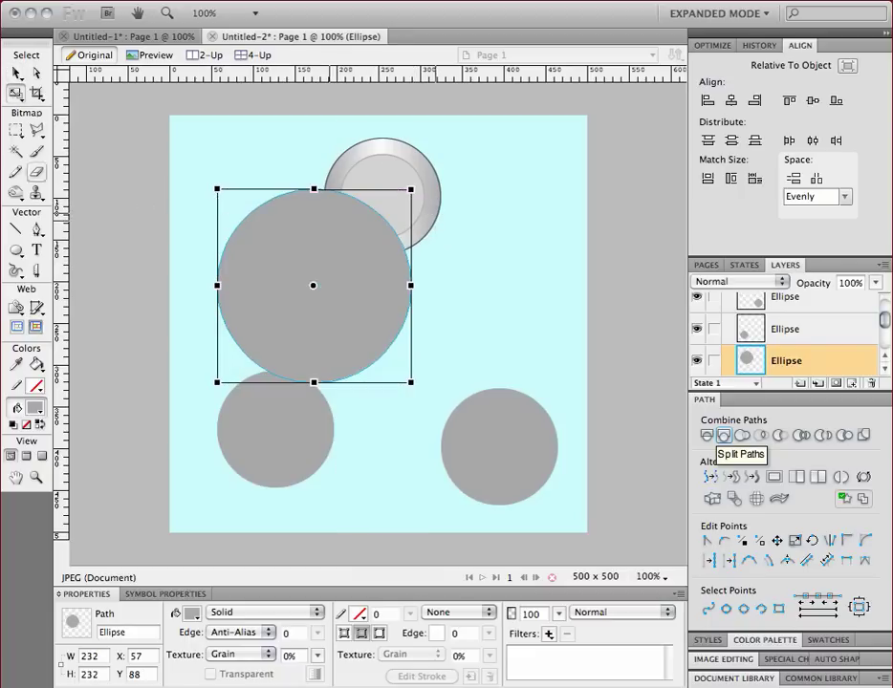
key(v)
drag(276, 289, 255, 349)
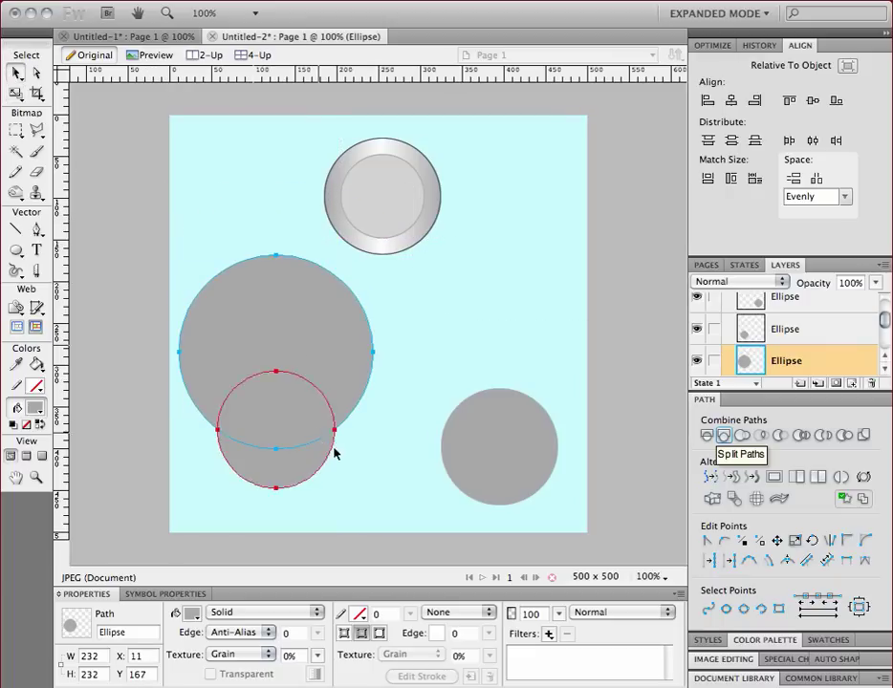
drag(369, 472, 219, 350)
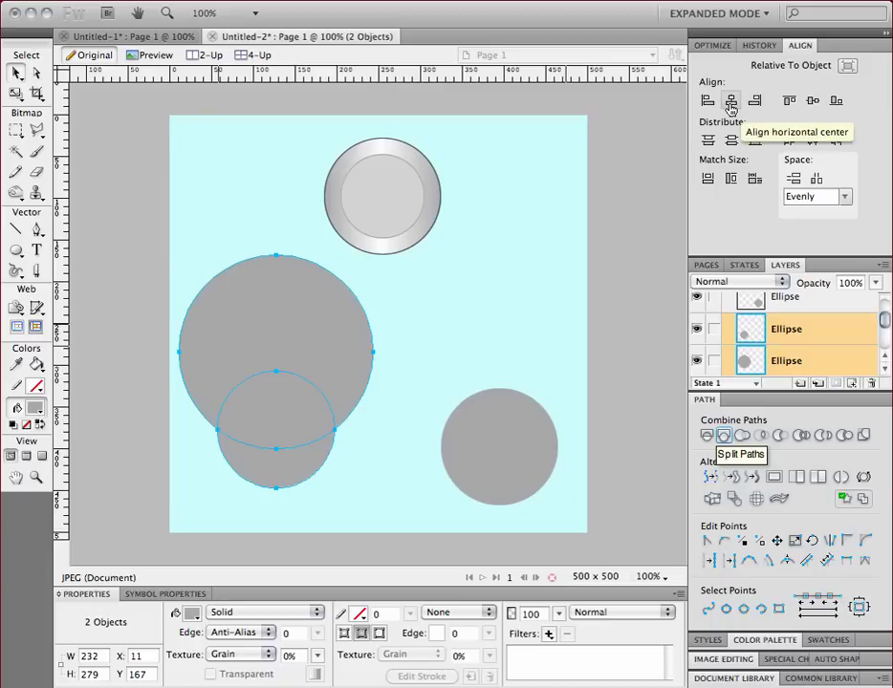
- Center both circles horizontally, punch a 140 x 77 crescent, and move it onto the button's lower half
click(413, 285)
click(344, 500)
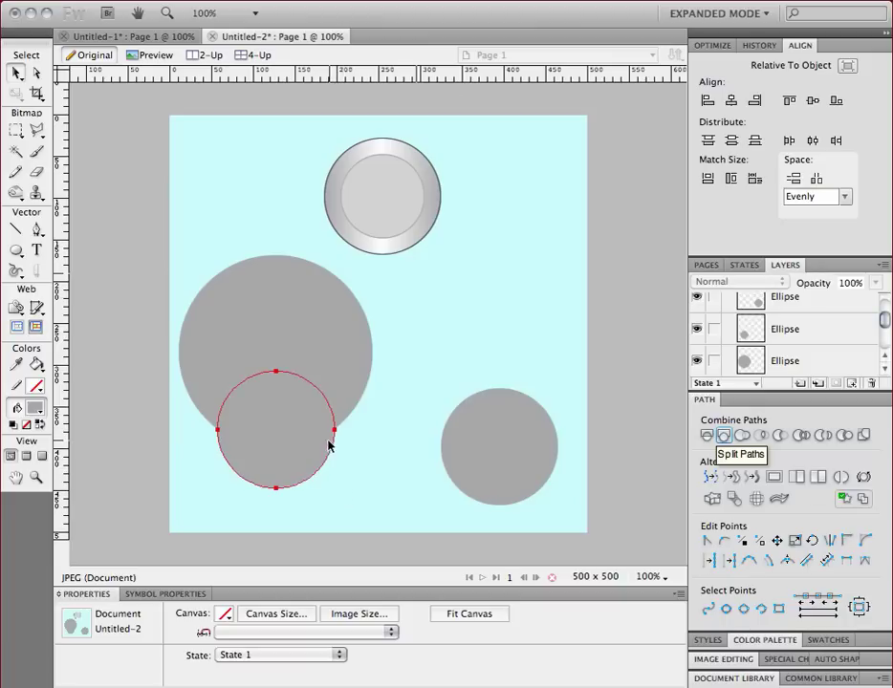
drag(375, 501, 259, 360)
click(781, 436)
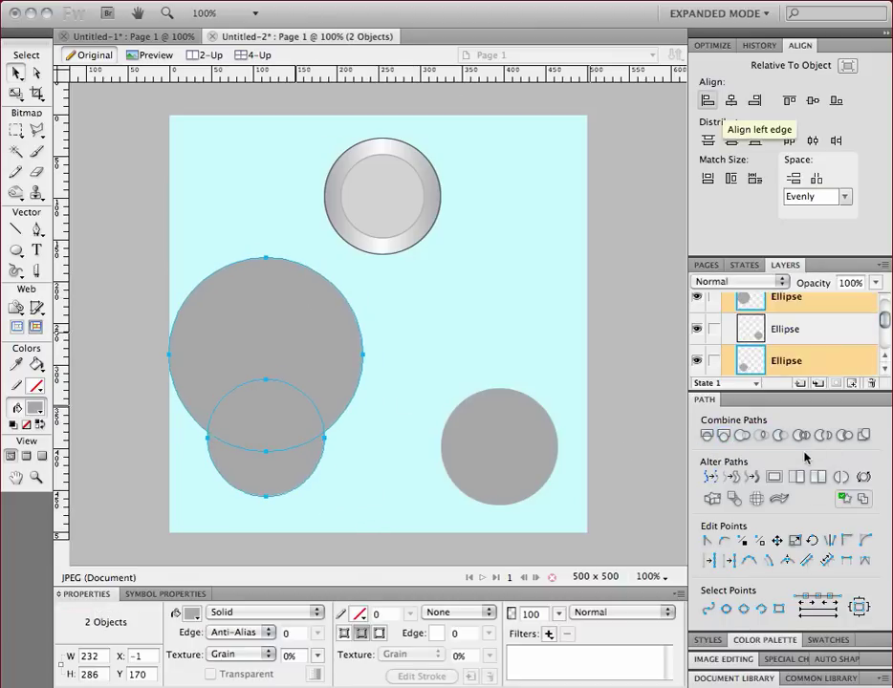
click(781, 436)
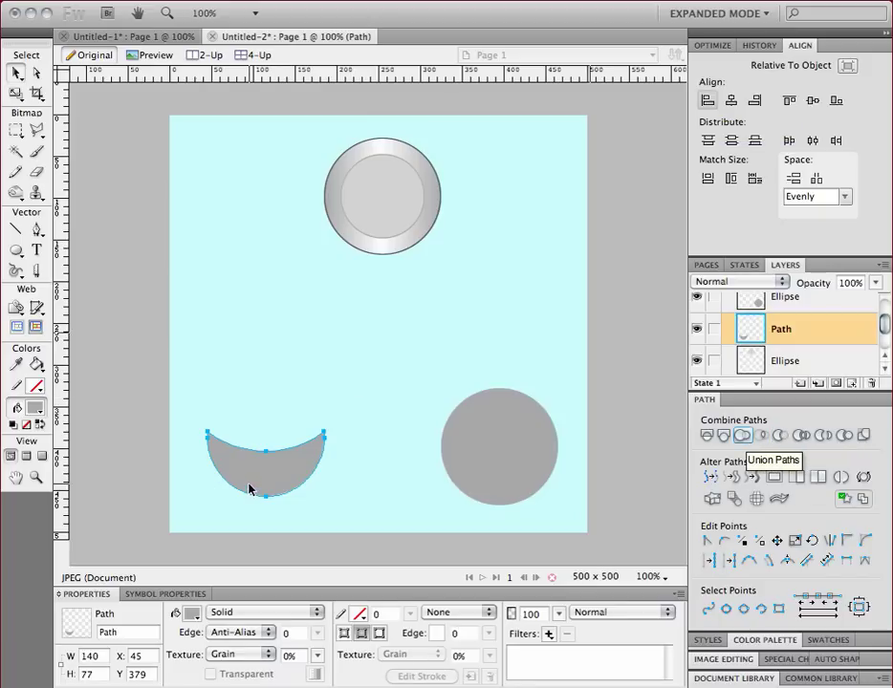
drag(251, 485, 369, 245)
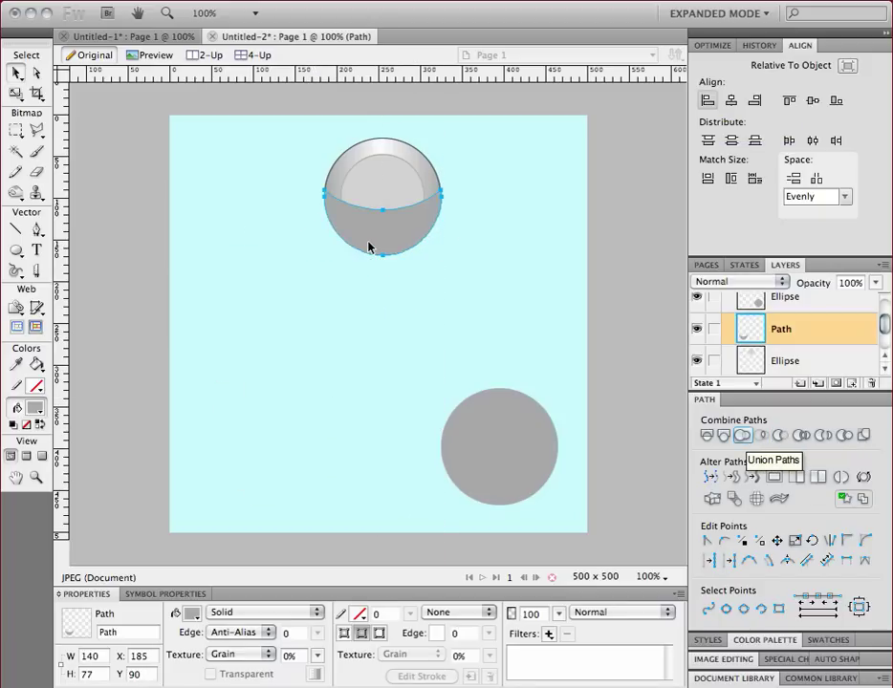
- Switch the crescent's solid grey fill on the button to a Linear gradient
click(456, 253)
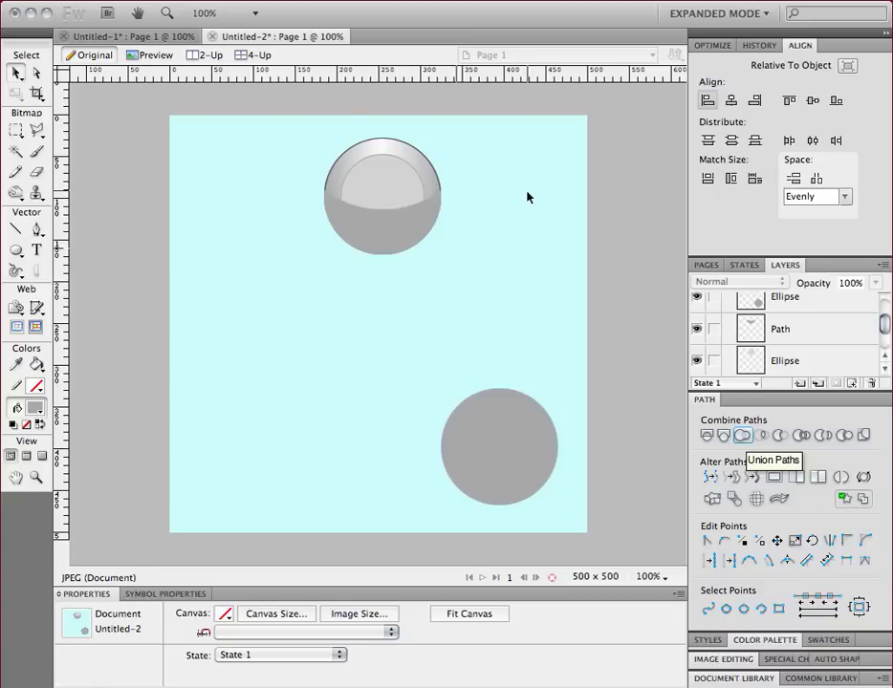
click(391, 239)
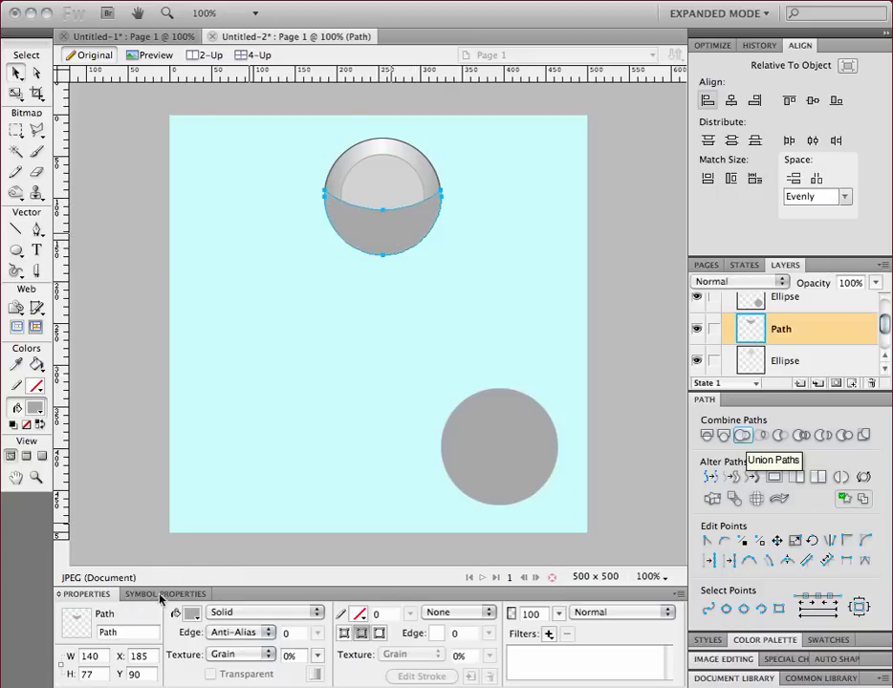
click(238, 613)
mouse_move(319, 679)
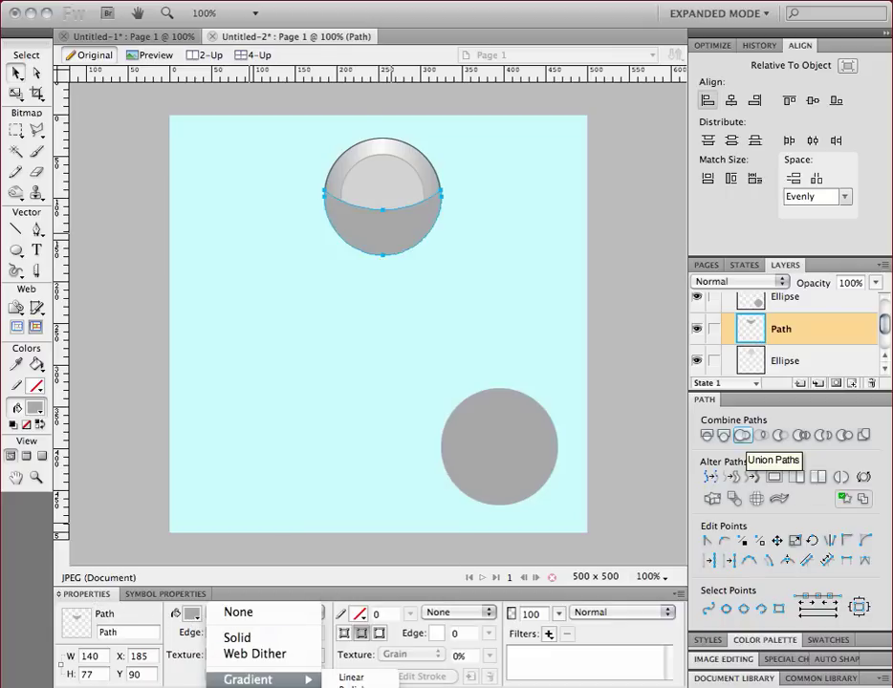
click(340, 678)
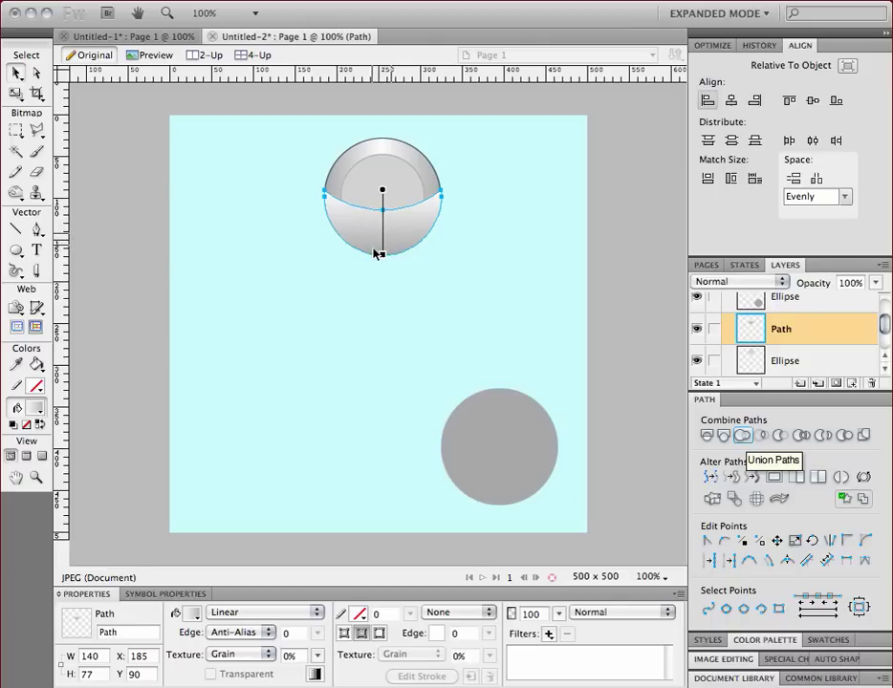
- Move the crescent gradient's colour stop to the left end and fade the right opacity stop to about 20%
click(192, 618)
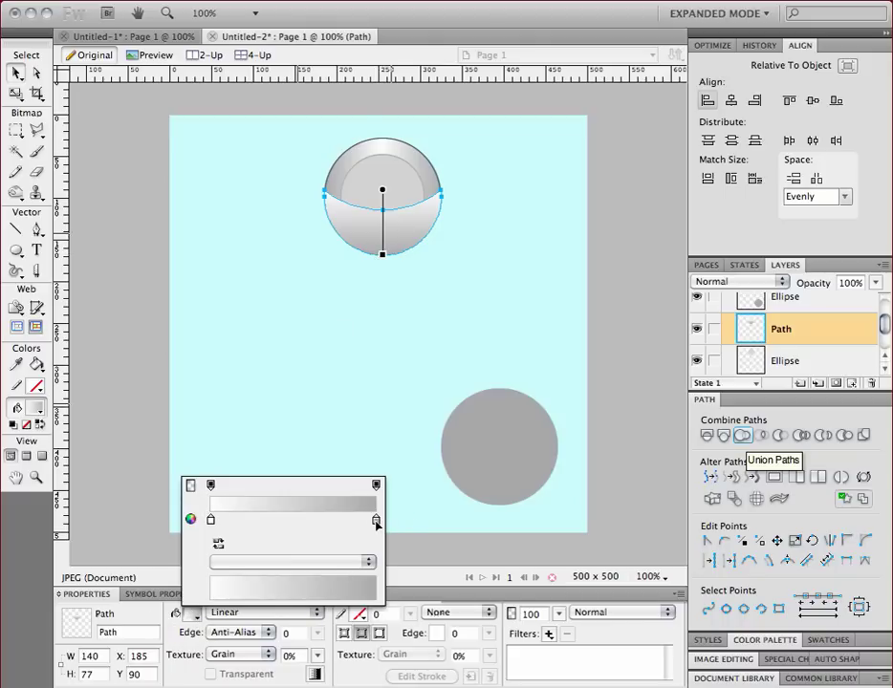
drag(376, 523, 396, 524)
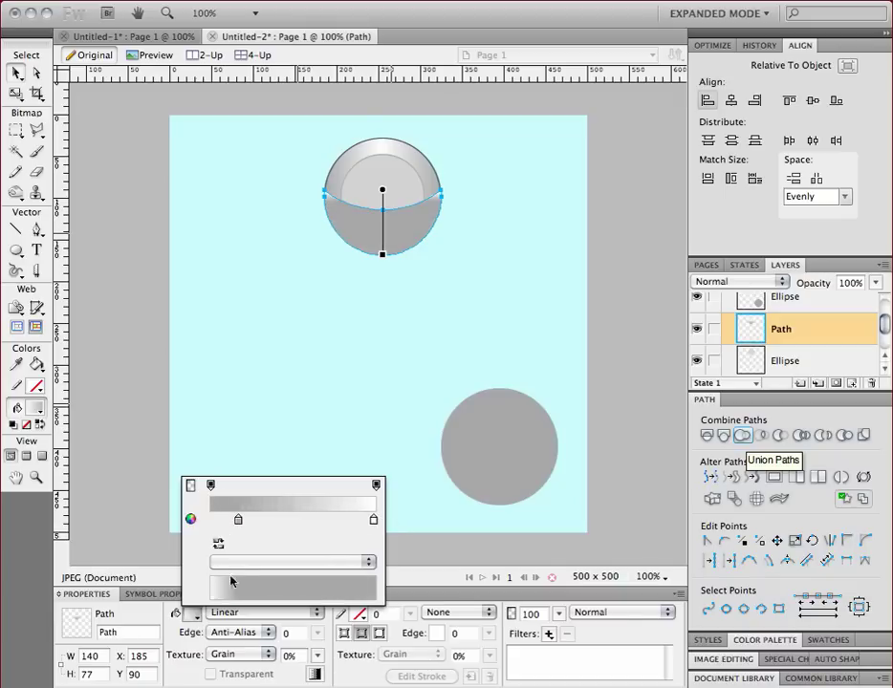
drag(238, 522, 182, 528)
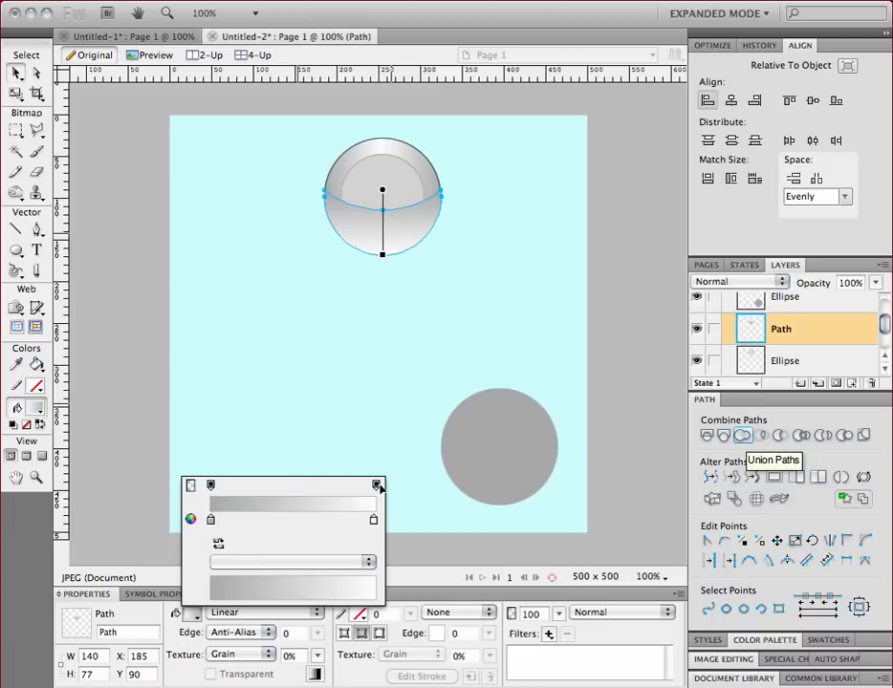
click(211, 485)
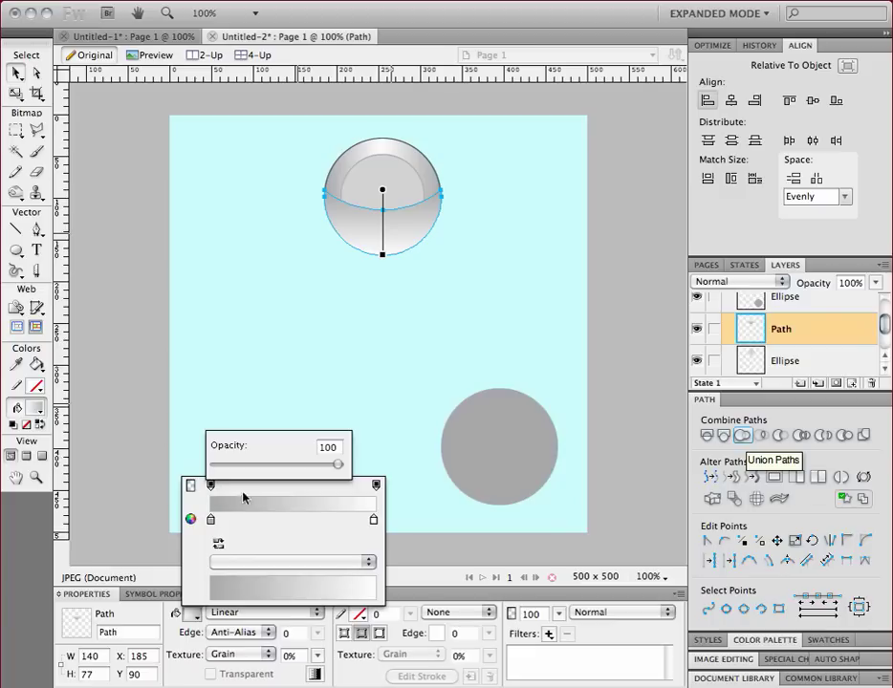
click(291, 494)
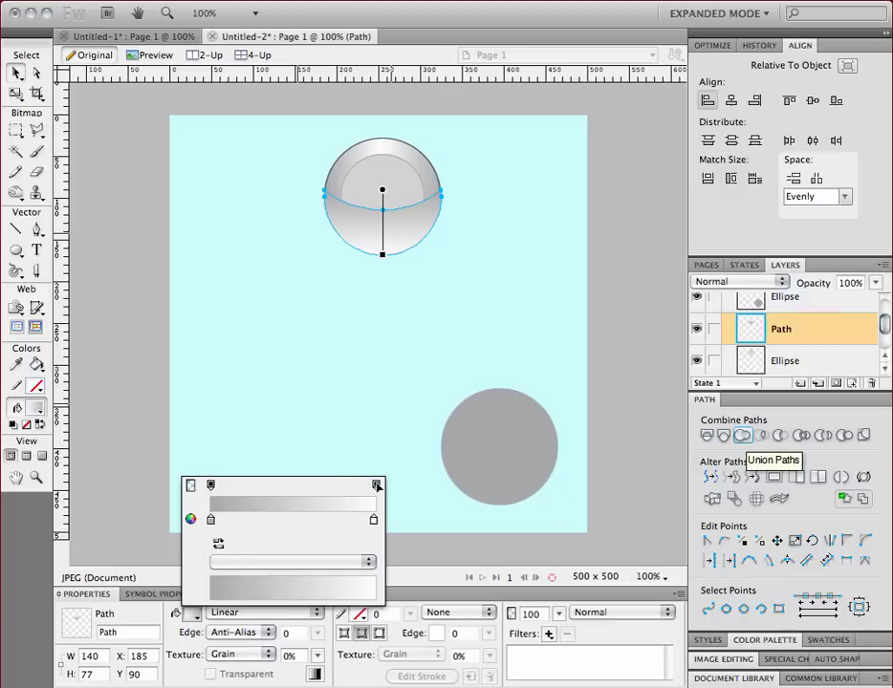
click(377, 486)
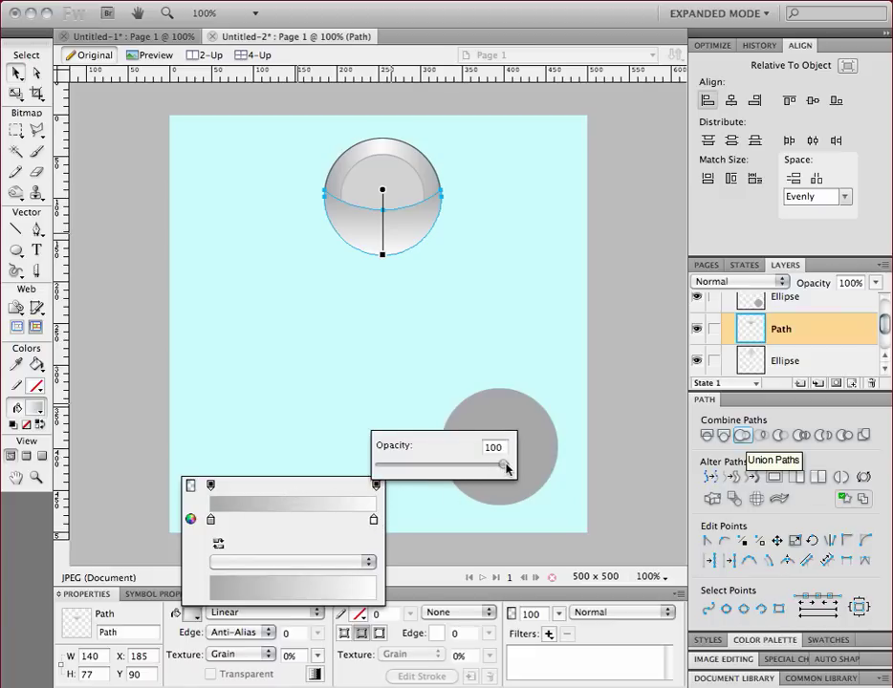
drag(506, 464, 405, 467)
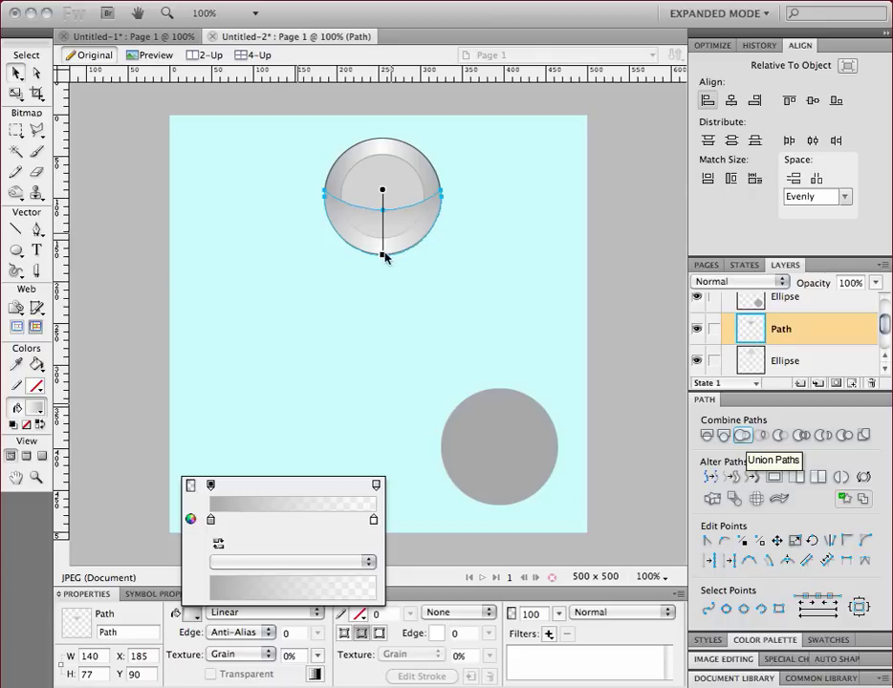
- Pick a new colour for the gradient's colour stop and lower the left opacity stop to 97
click(211, 521)
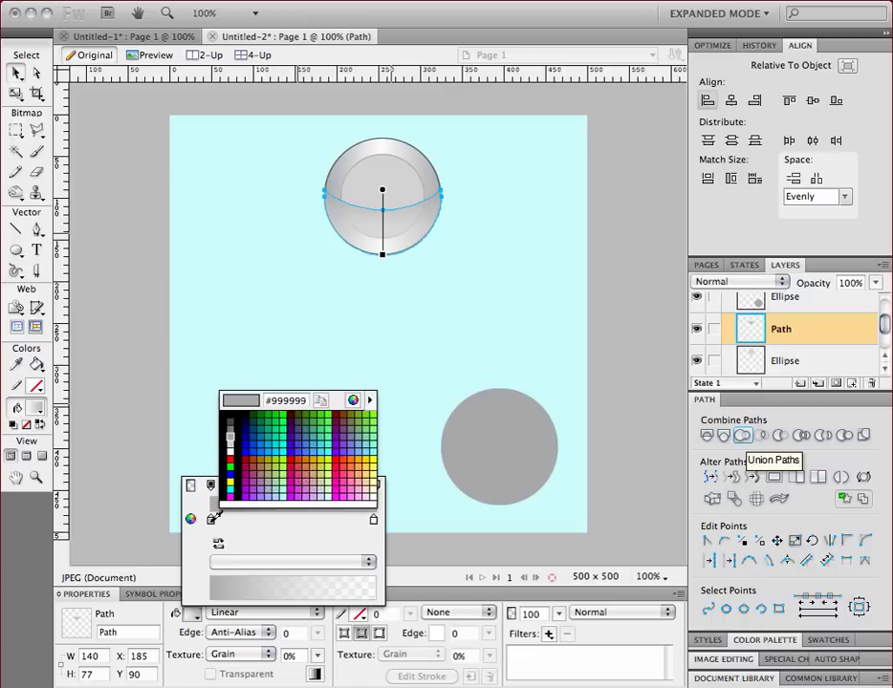
click(355, 401)
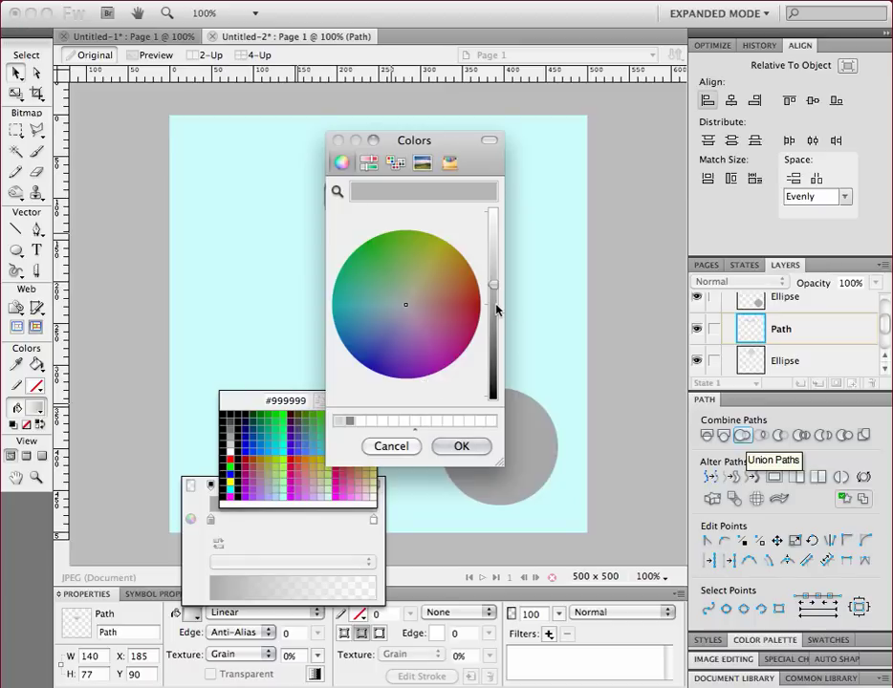
click(476, 447)
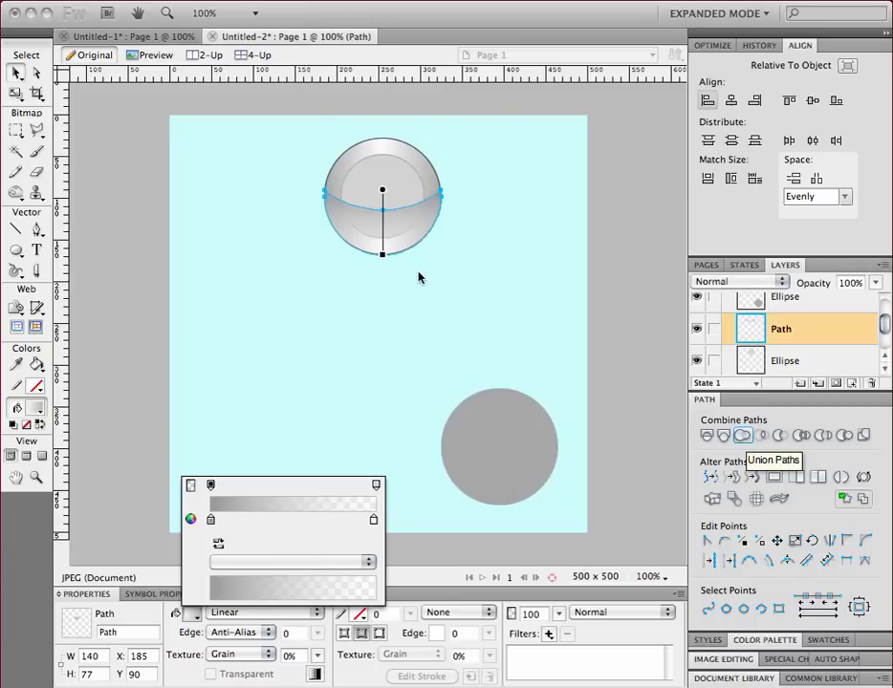
click(210, 485)
drag(341, 467, 327, 471)
click(346, 460)
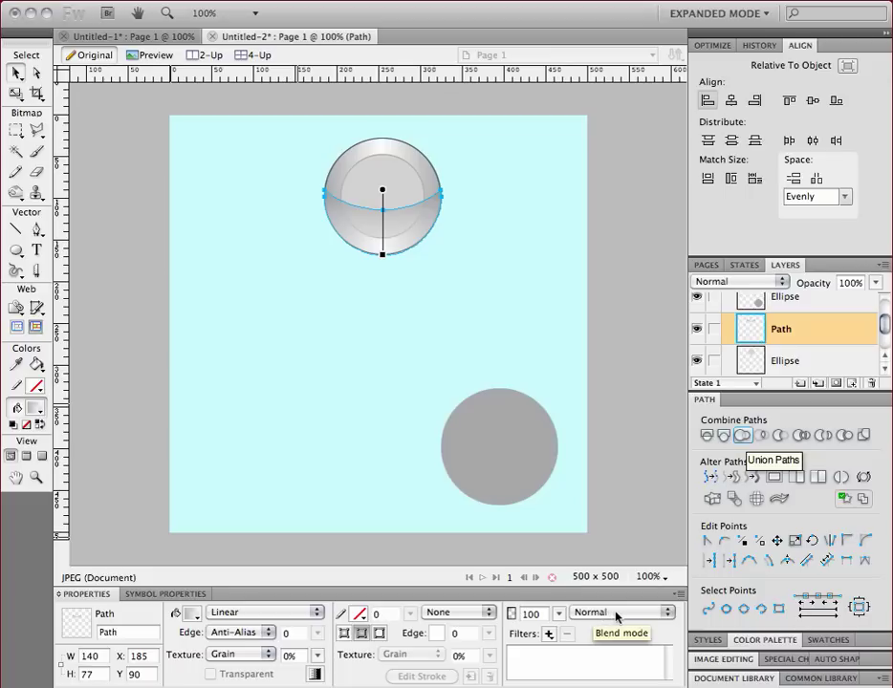
- Set the crescent's blend mode to Multiply and deselect it
click(665, 613)
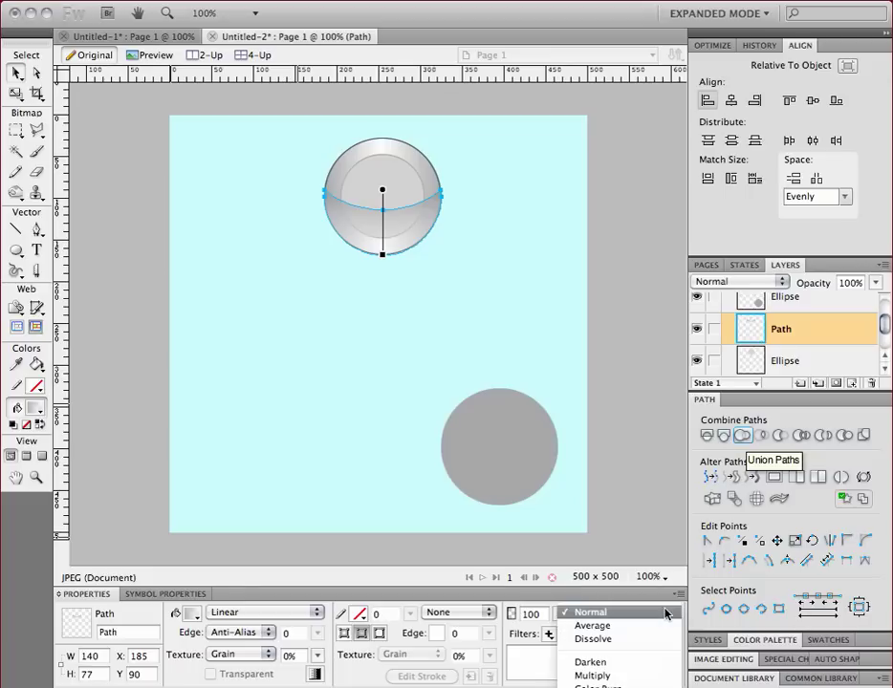
click(620, 676)
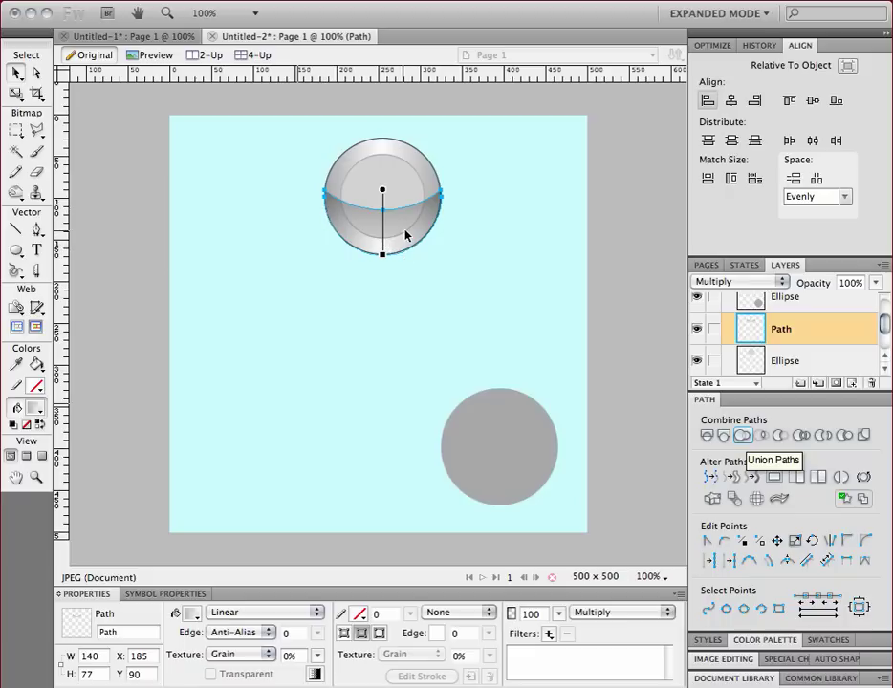
click(434, 265)
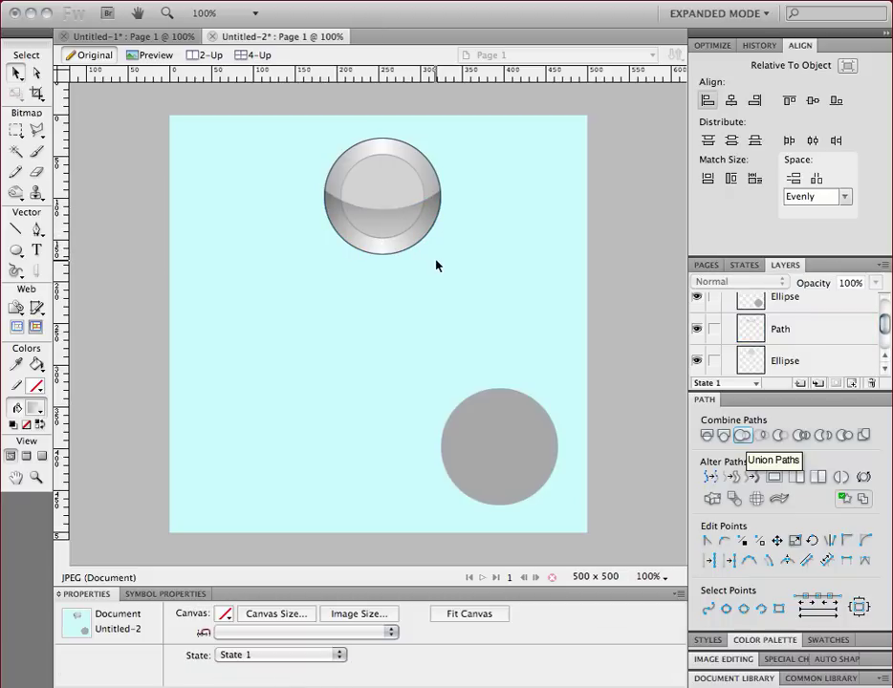
- Drag the remaining 140 x 140 grey circle beneath the button to X 185, Y 200
drag(500, 463, 385, 347)
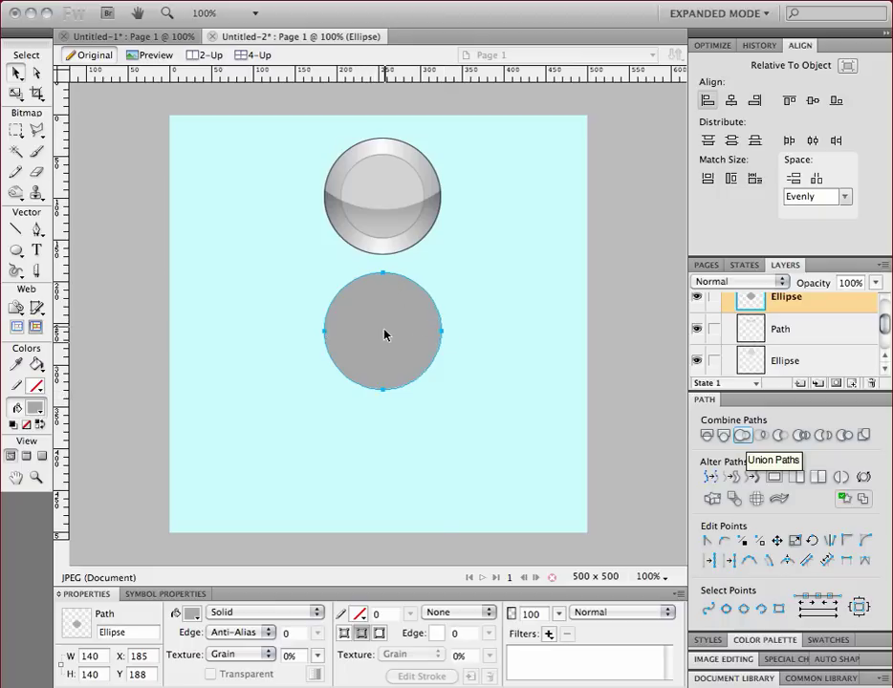
drag(385, 332, 389, 341)
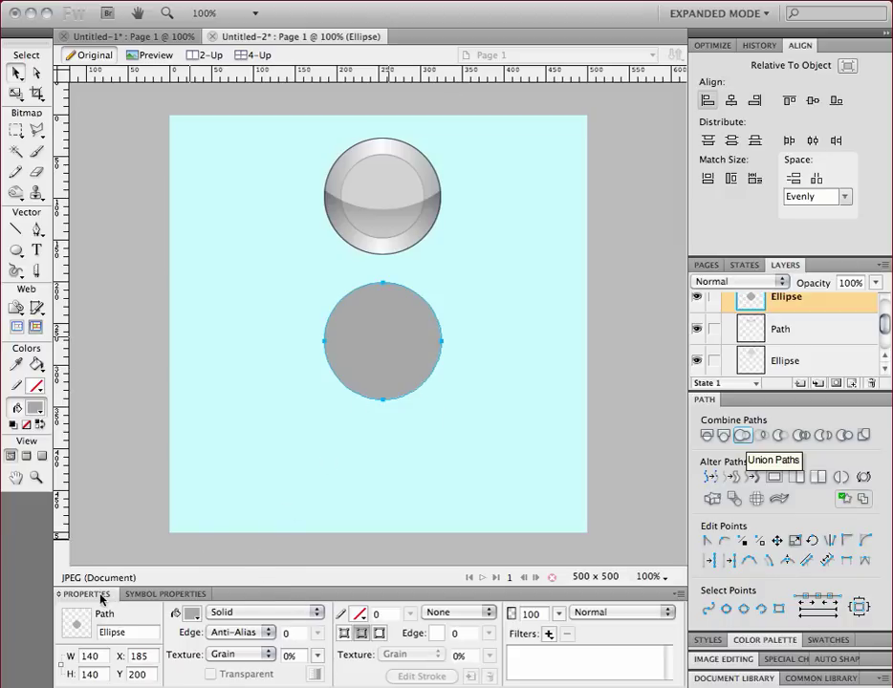
- Give the lower circle a Linear gradient fill with white colour stops and an added middle stop
click(291, 614)
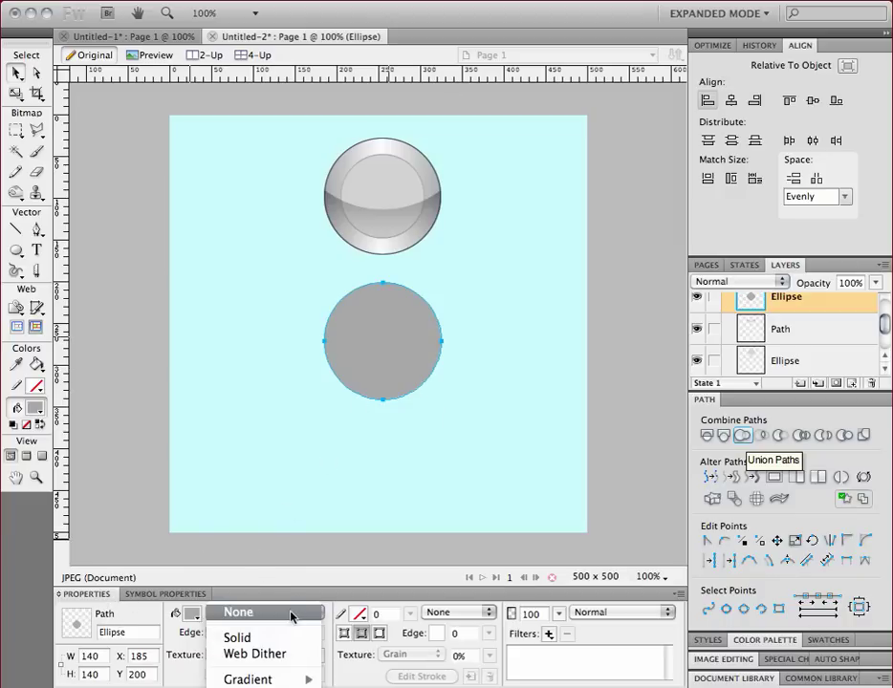
mouse_move(264, 680)
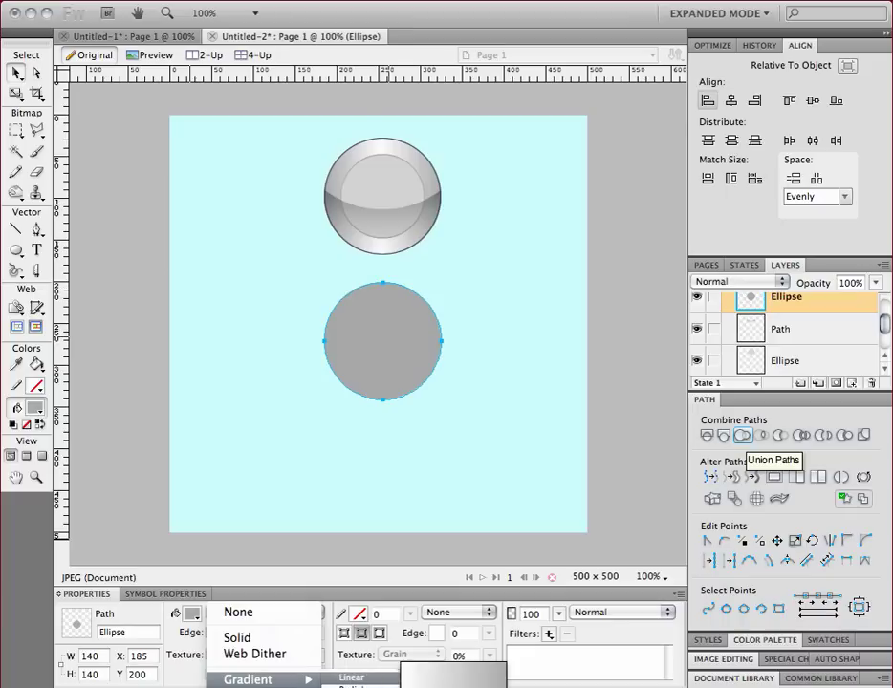
click(351, 678)
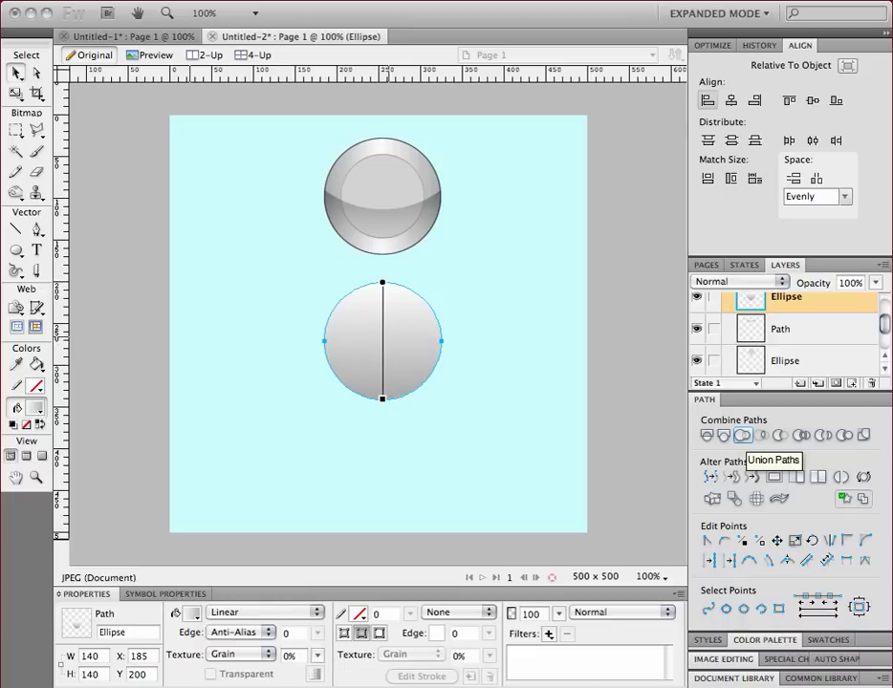
click(191, 615)
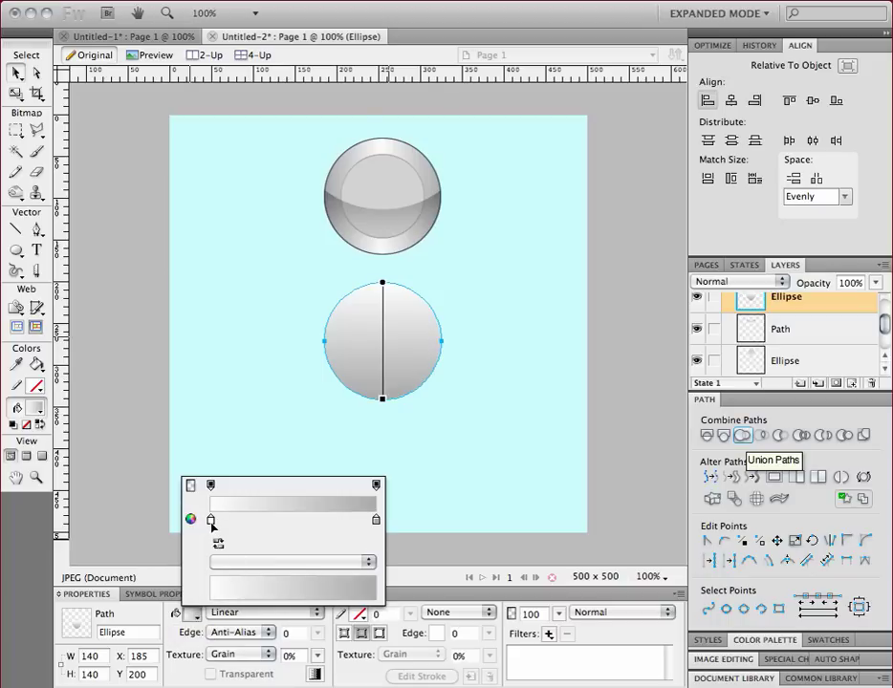
click(377, 521)
click(397, 455)
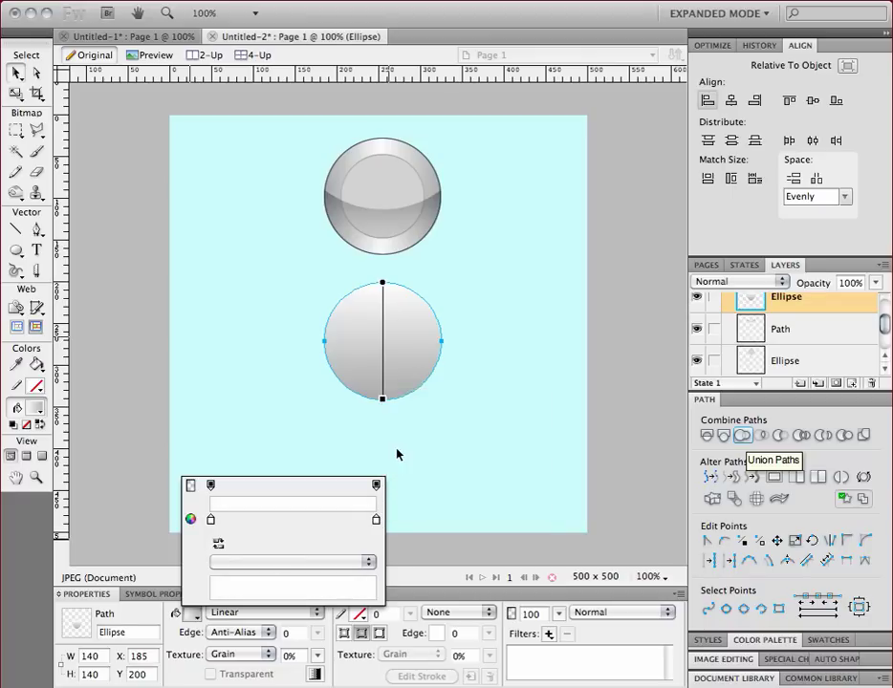
click(291, 519)
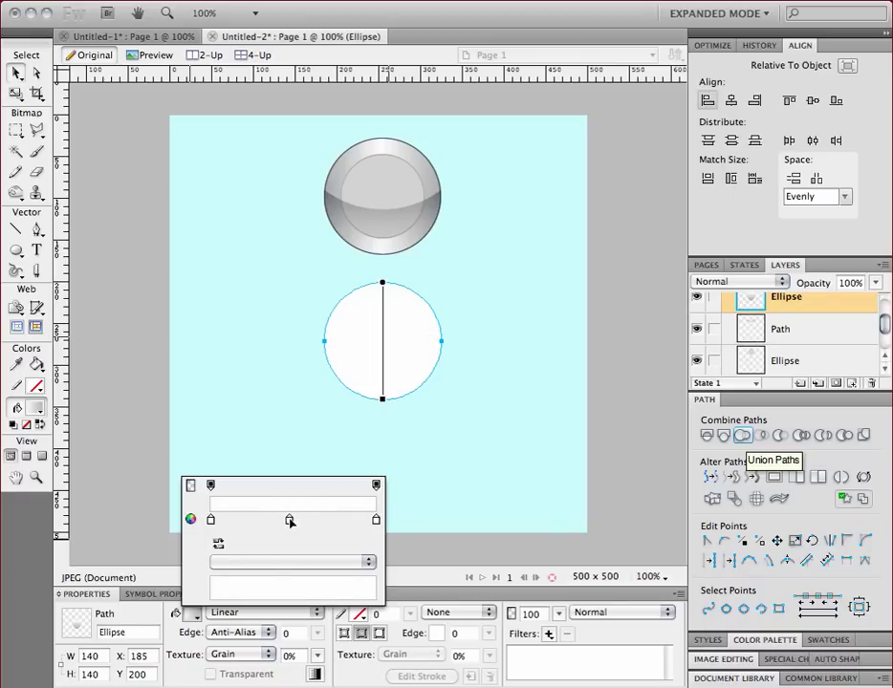
- Set the gradient's opacity stops to 100, 100 and 7 for a fading white glow
click(211, 487)
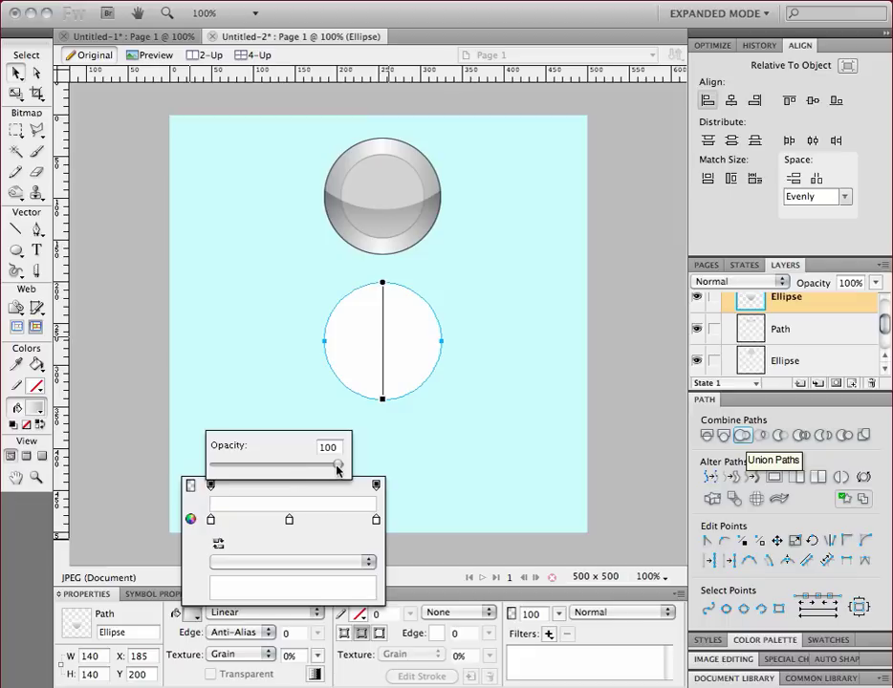
drag(339, 466, 269, 465)
click(188, 466)
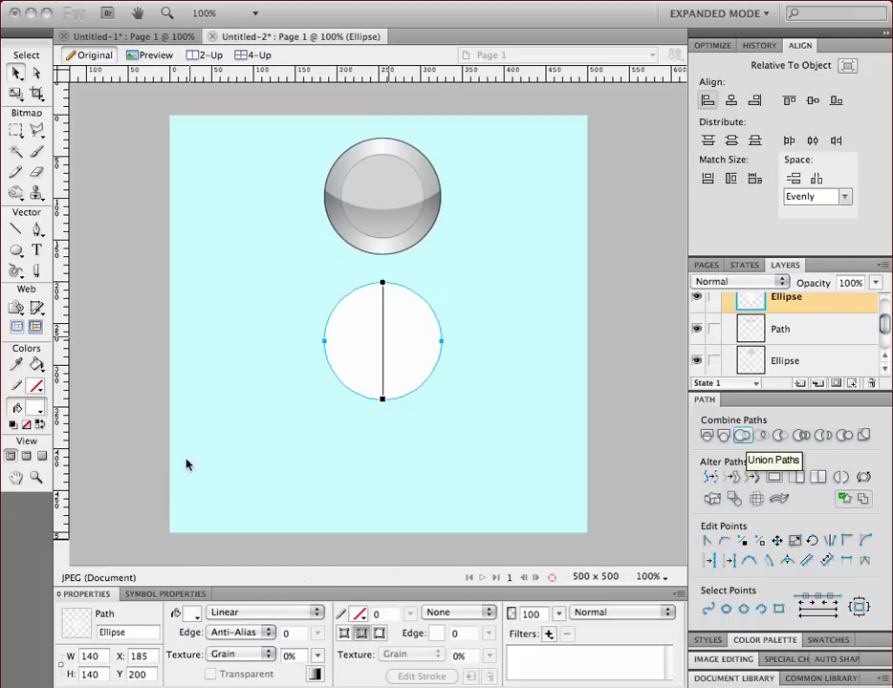
click(187, 617)
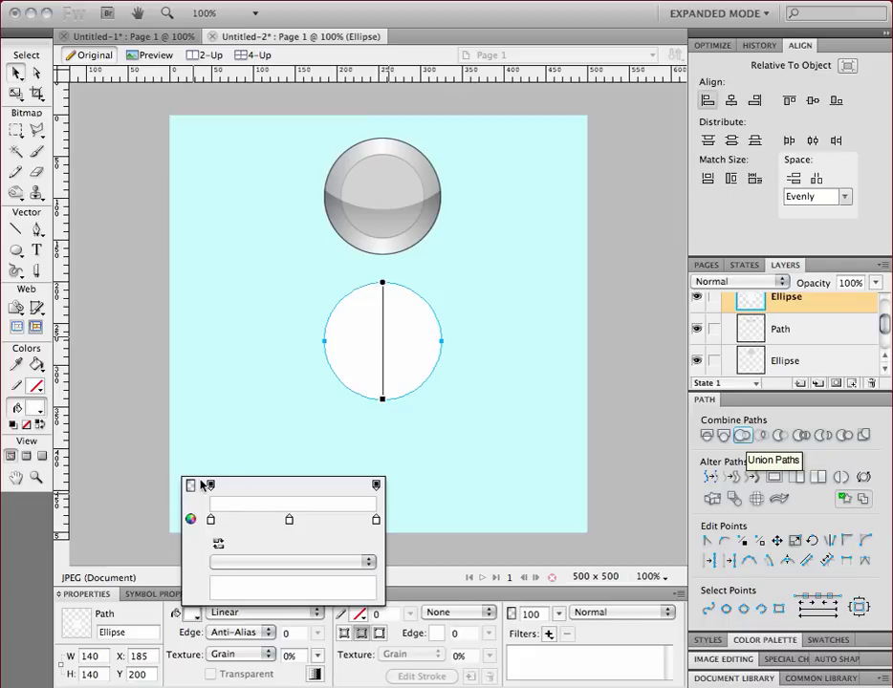
click(211, 486)
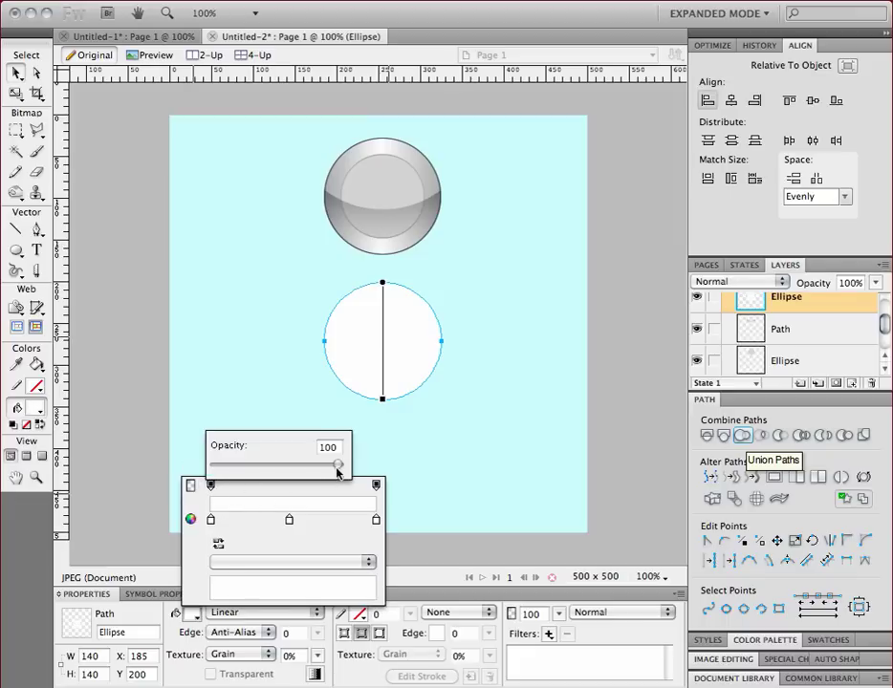
drag(338, 466, 210, 469)
click(375, 484)
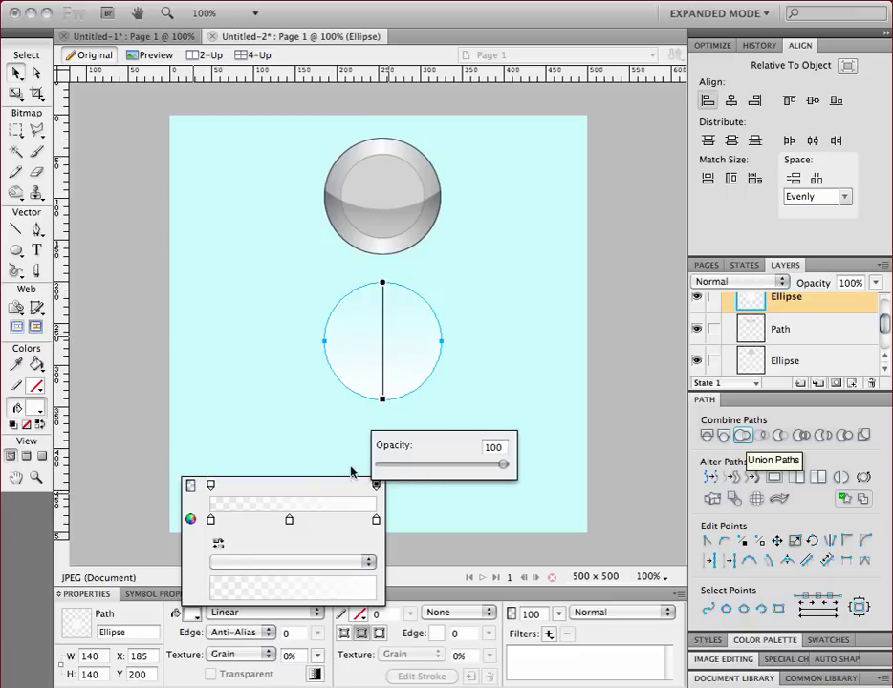
mouse_move(381, 467)
mouse_down()
mouse_move(389, 466)
mouse_move(379, 465)
mouse_up()
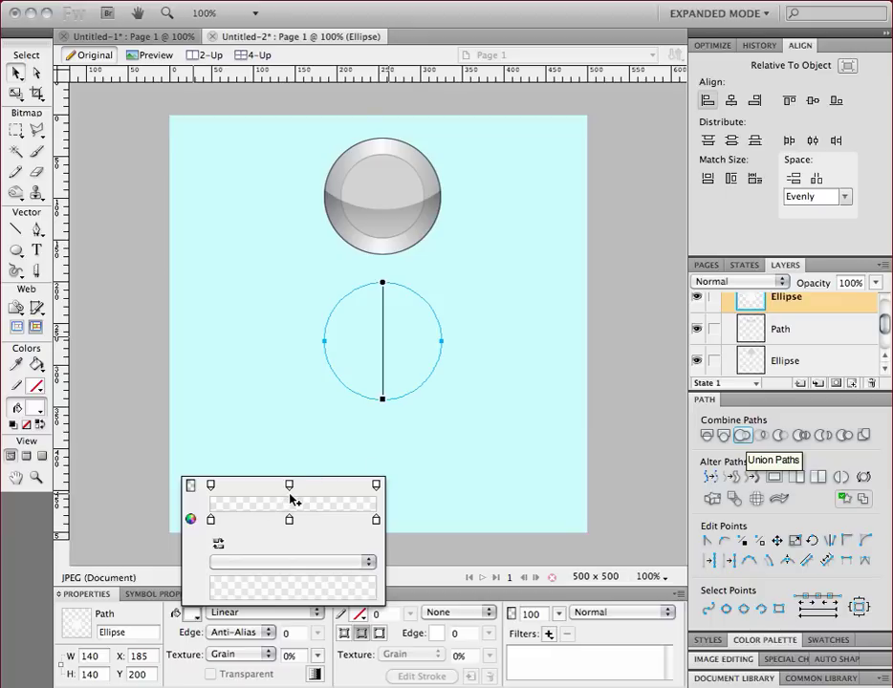
click(290, 487)
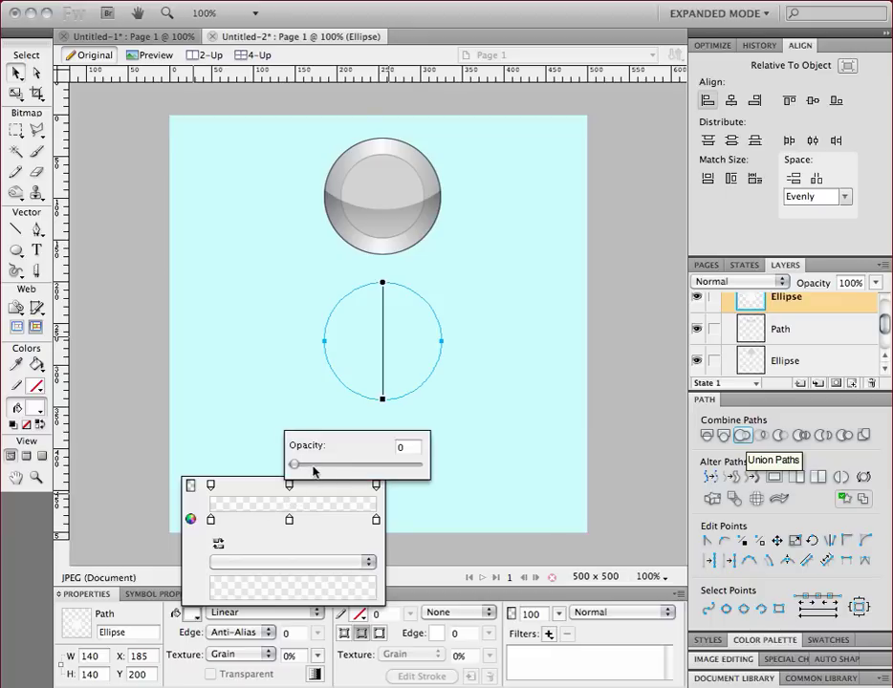
drag(295, 469, 431, 471)
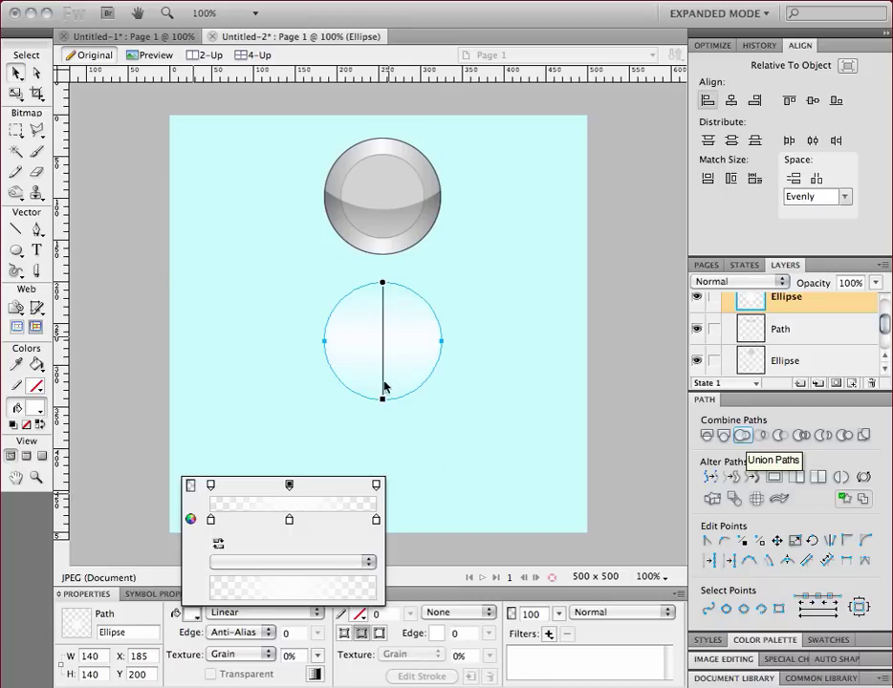
click(472, 356)
click(470, 354)
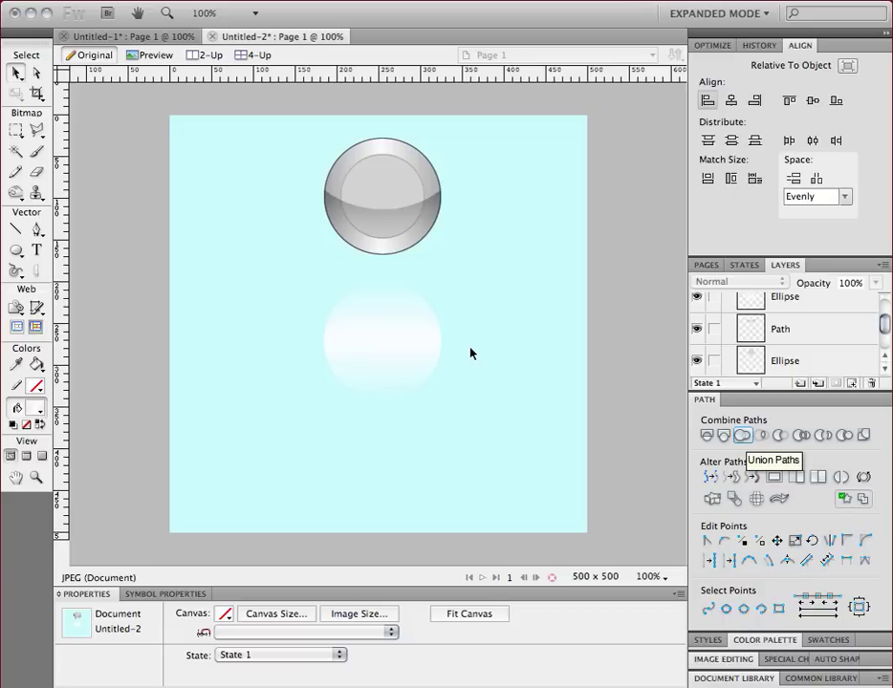
- Make the white gradient on the faded lower circle run horizontally, starting at its left edge
click(391, 331)
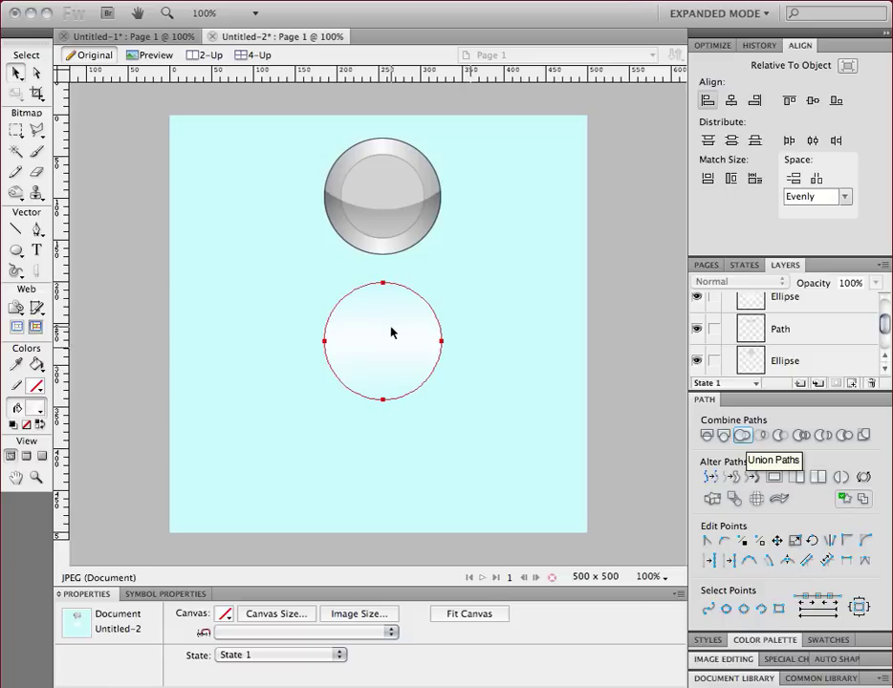
click(391, 332)
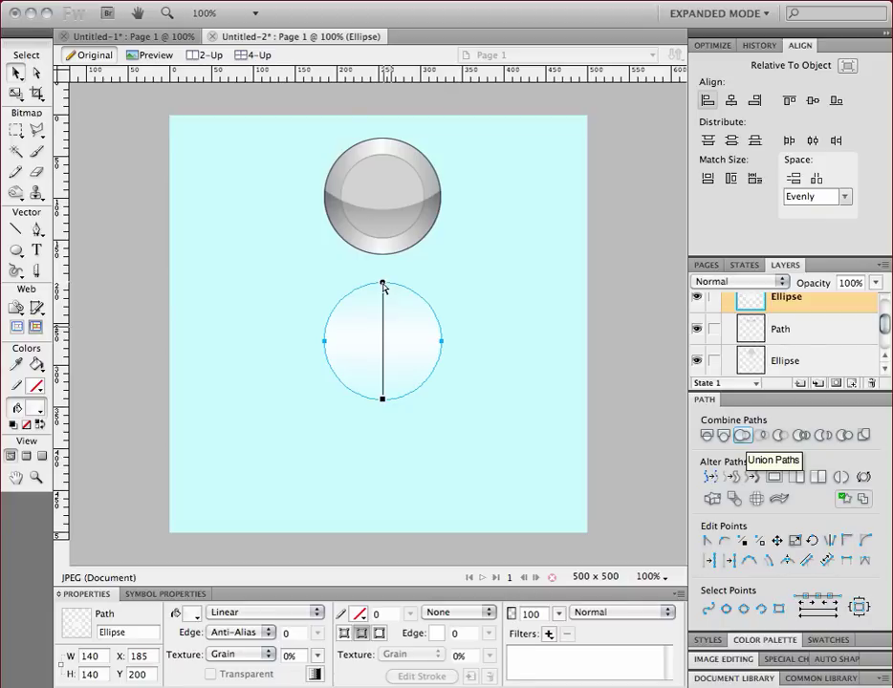
drag(383, 287, 325, 348)
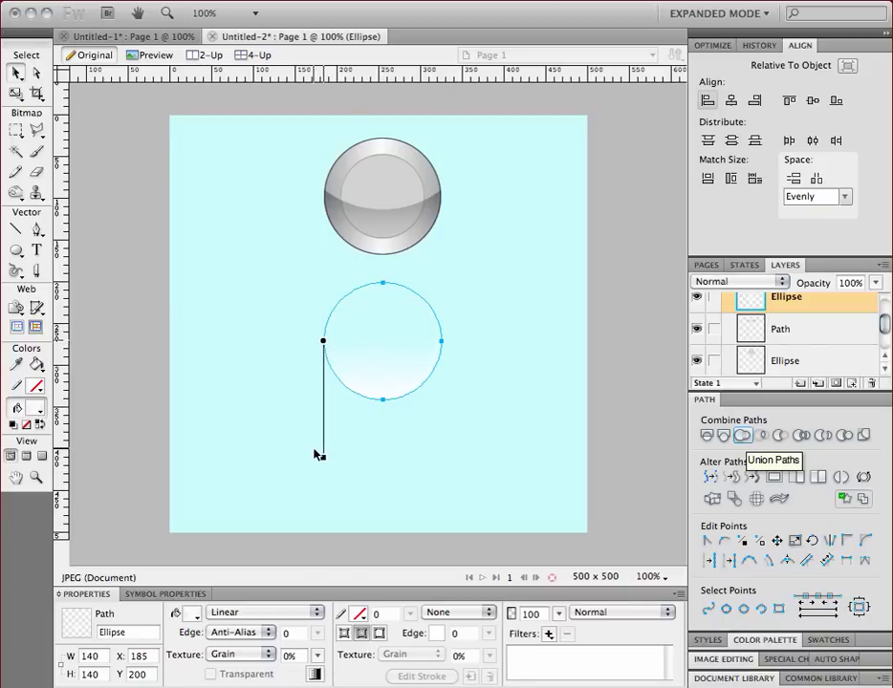
drag(324, 459, 442, 345)
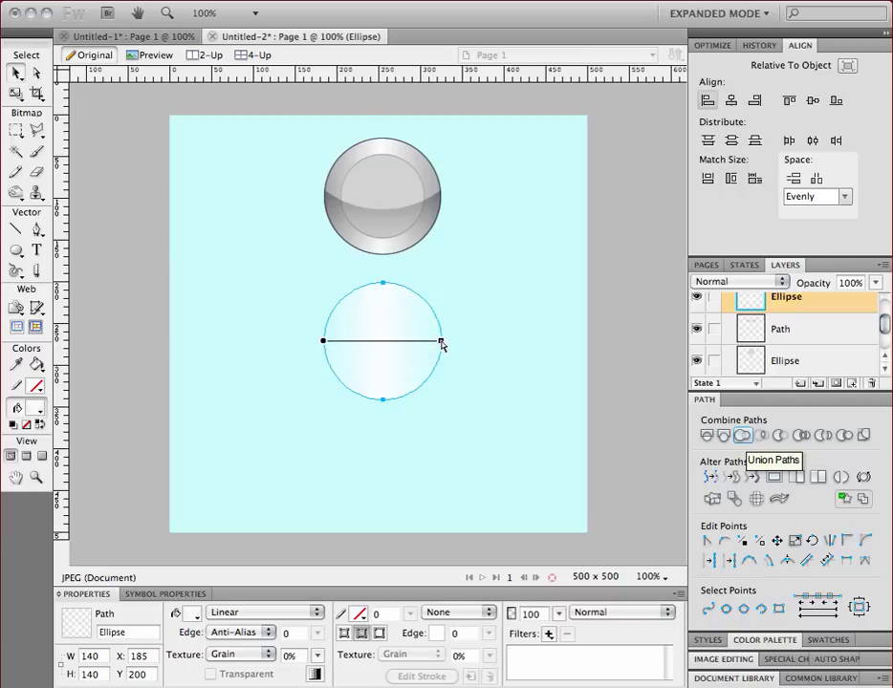
click(464, 351)
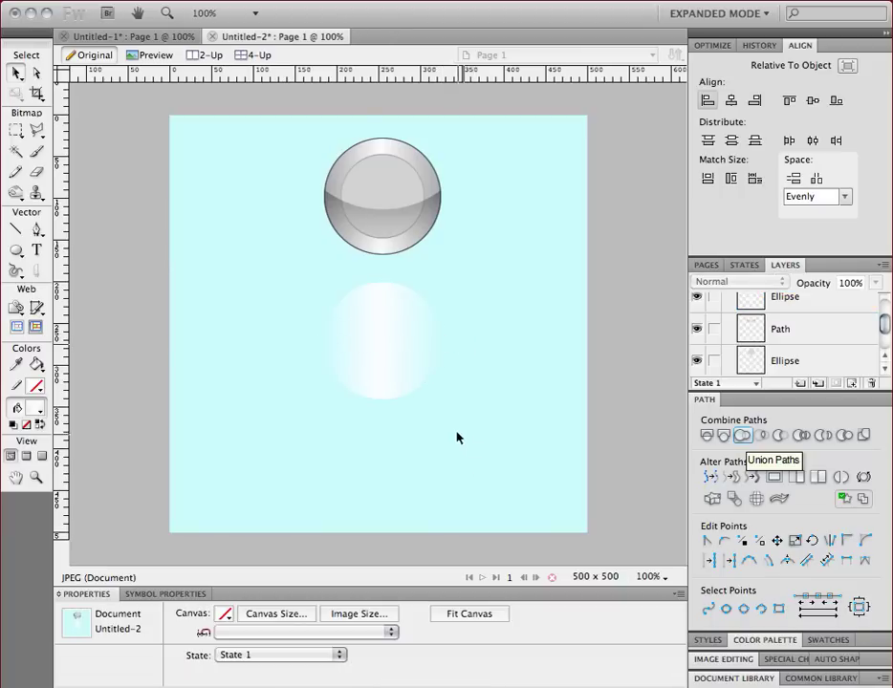
- Move the white highlight ellipse onto the top sphere and set its opacity to 80%
drag(420, 378, 410, 233)
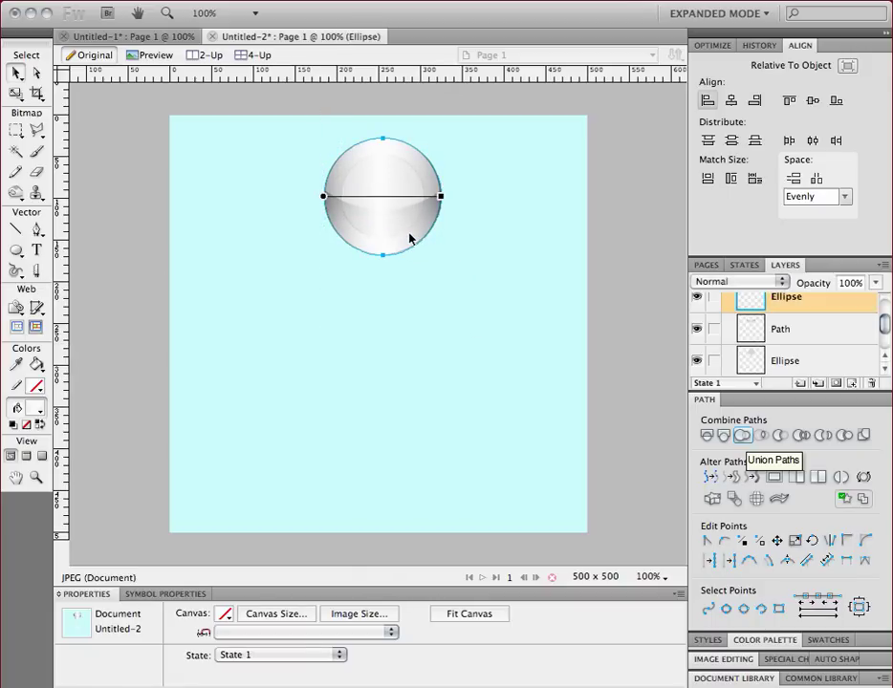
click(484, 255)
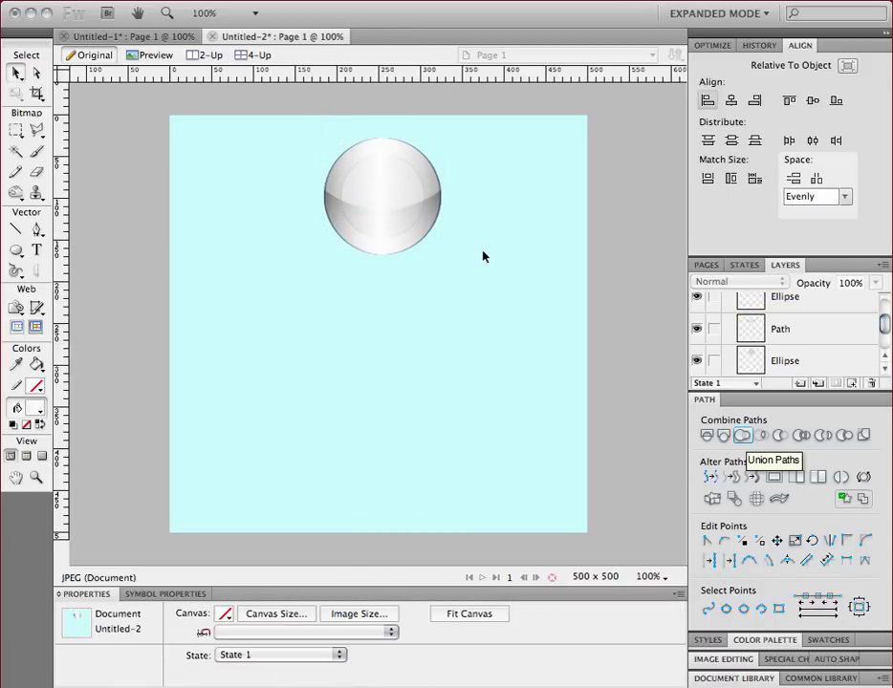
click(383, 228)
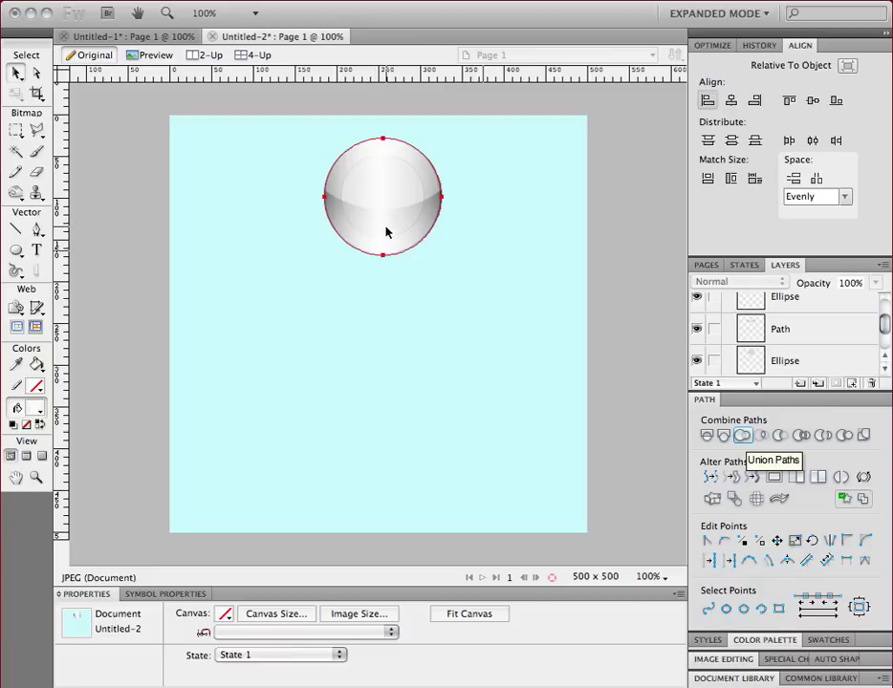
click(386, 231)
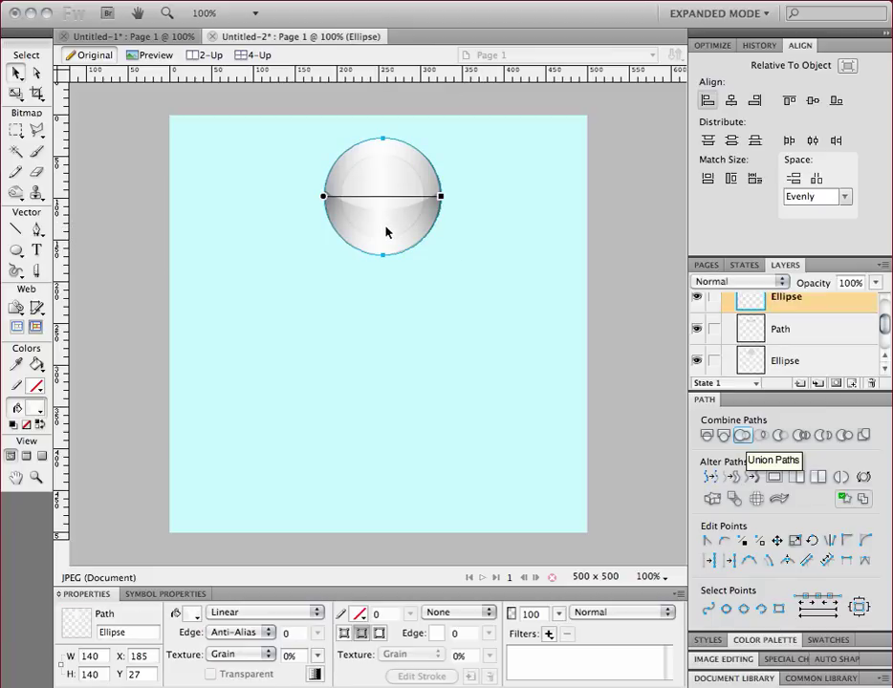
click(875, 284)
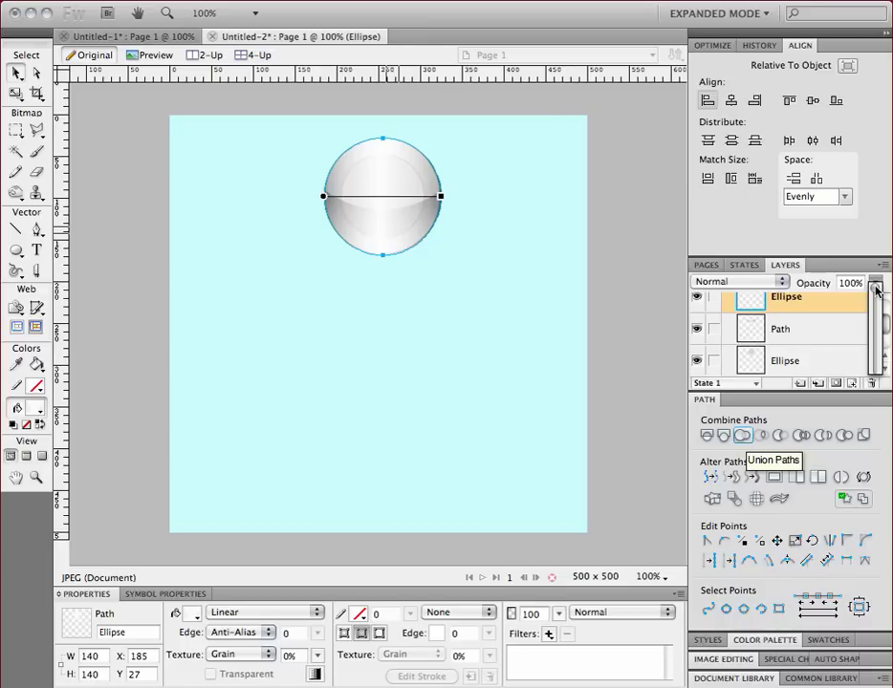
drag(876, 290, 876, 304)
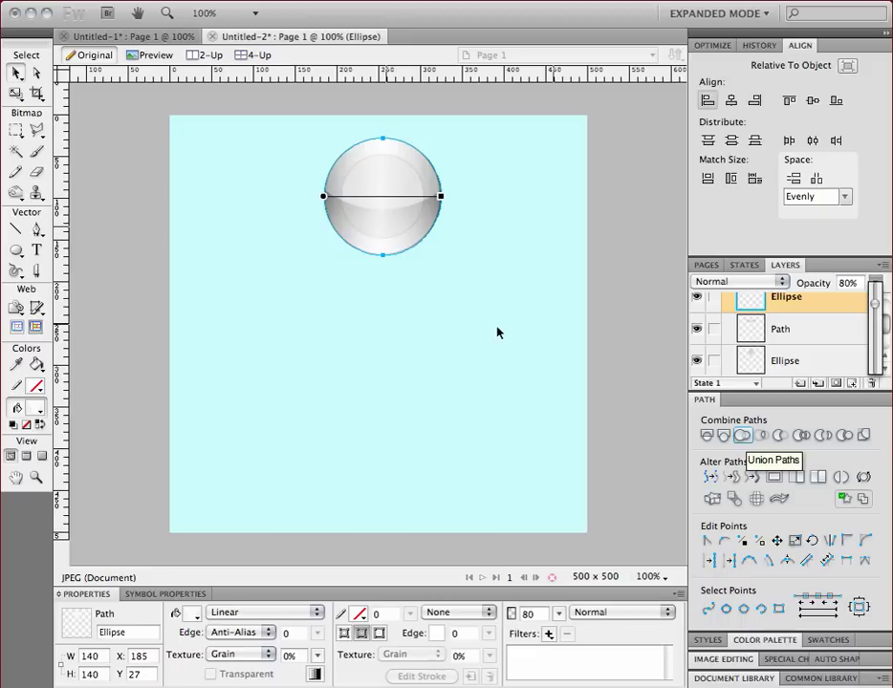
click(495, 333)
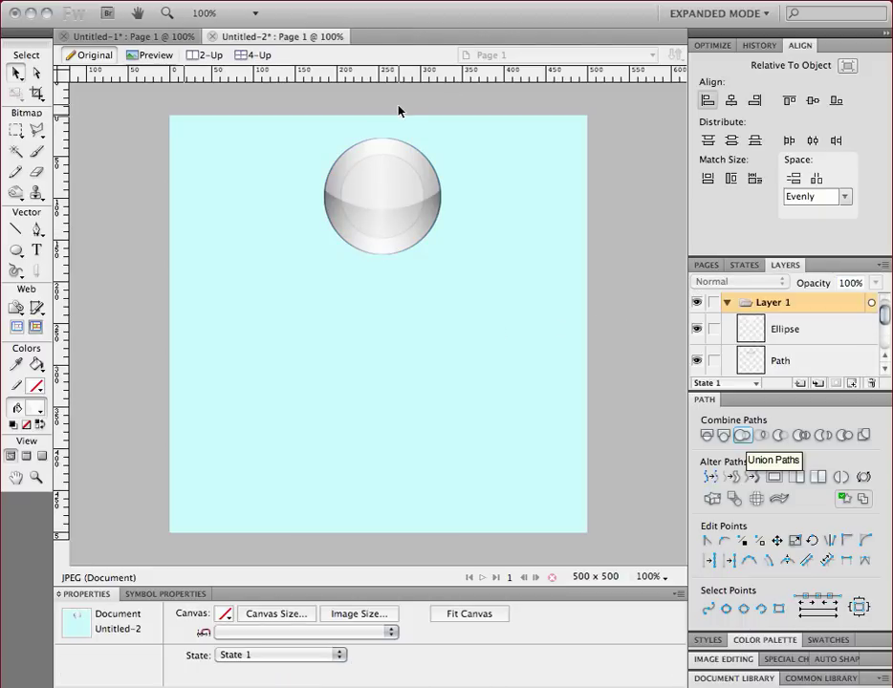
- Move all of the button's shapes to the canvas centre at X 180, Y 180
drag(297, 152, 481, 264)
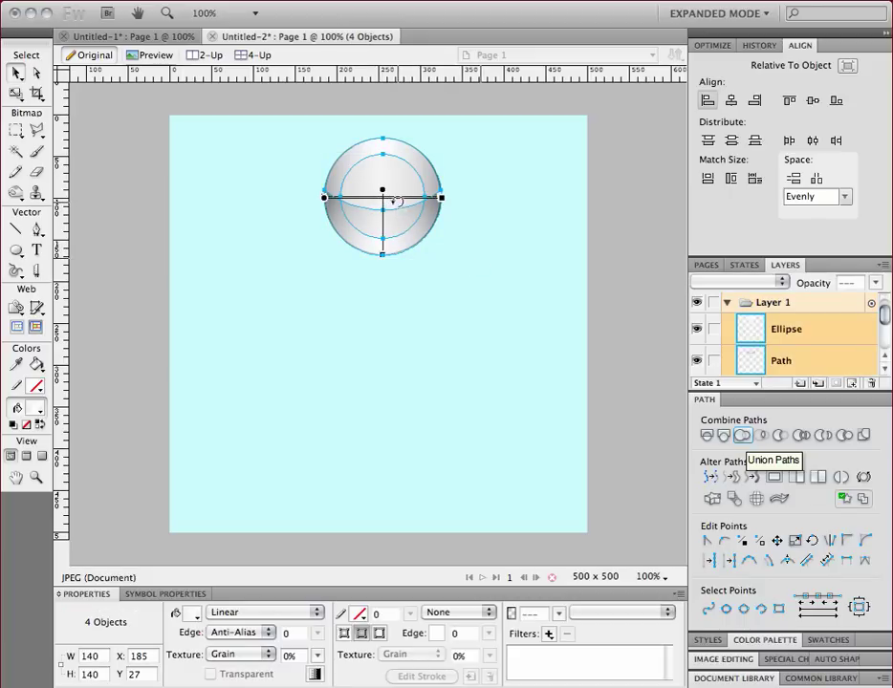
drag(399, 192, 393, 315)
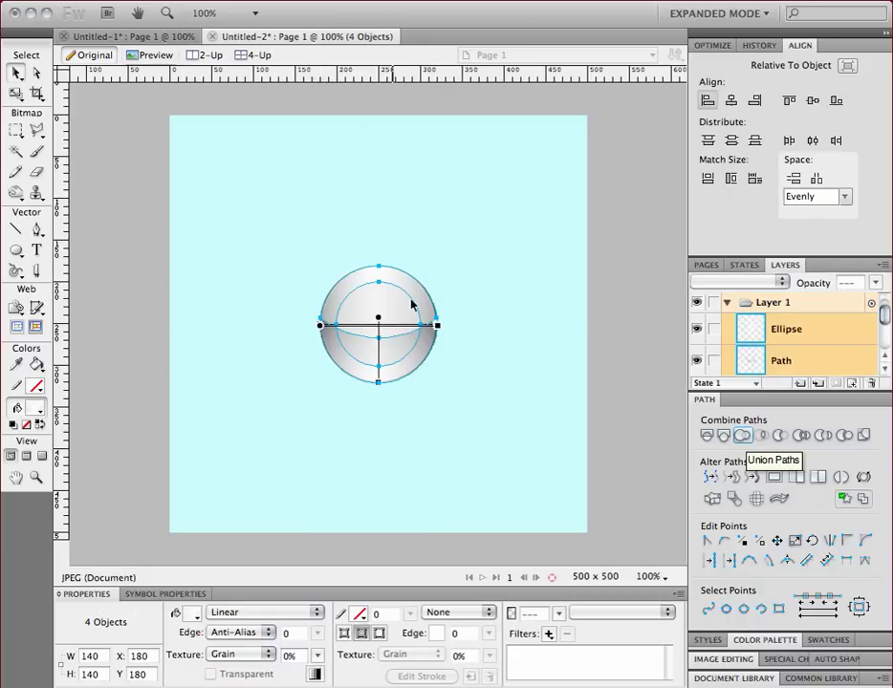
click(526, 268)
- Choose the Doughnut auto shape with a solid #333333 fill
drag(16, 250, 53, 430)
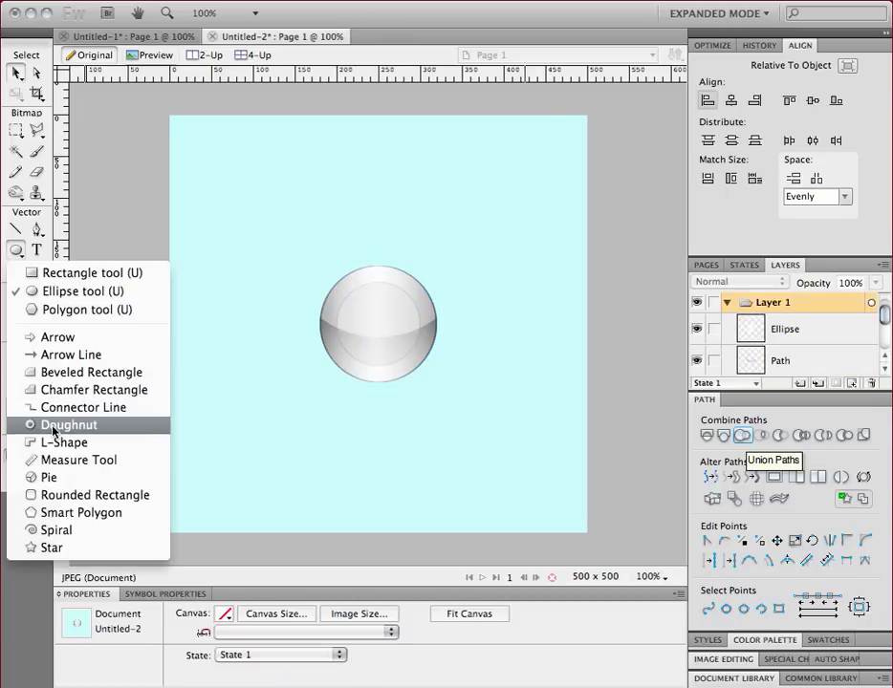
drag(53, 430, 52, 431)
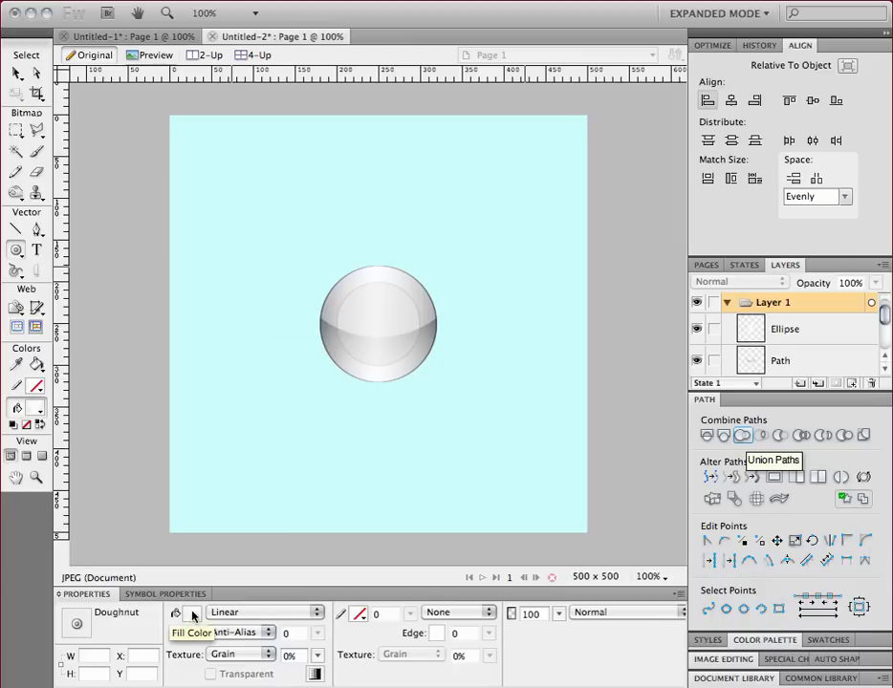
click(191, 616)
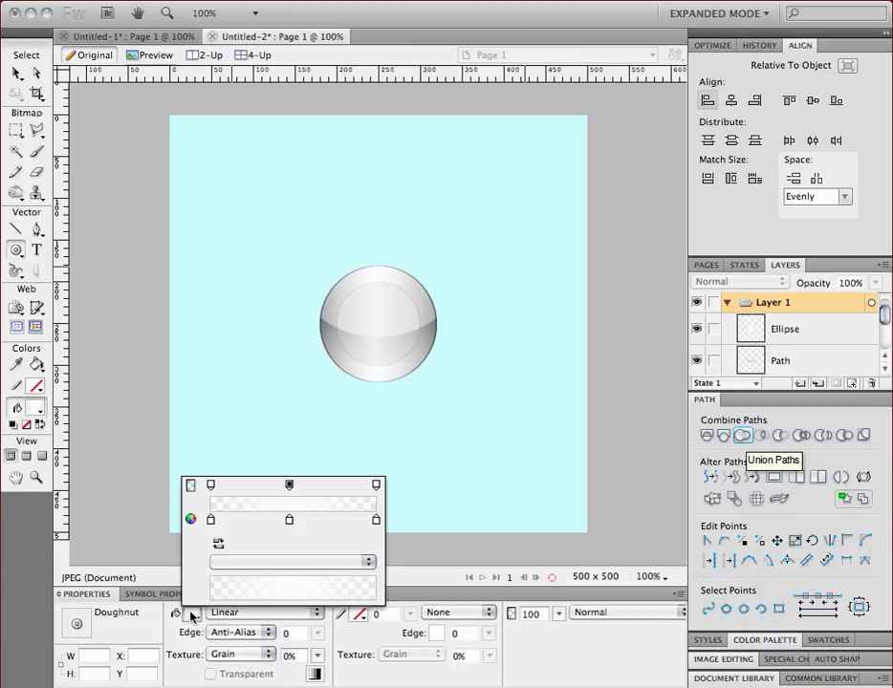
click(230, 614)
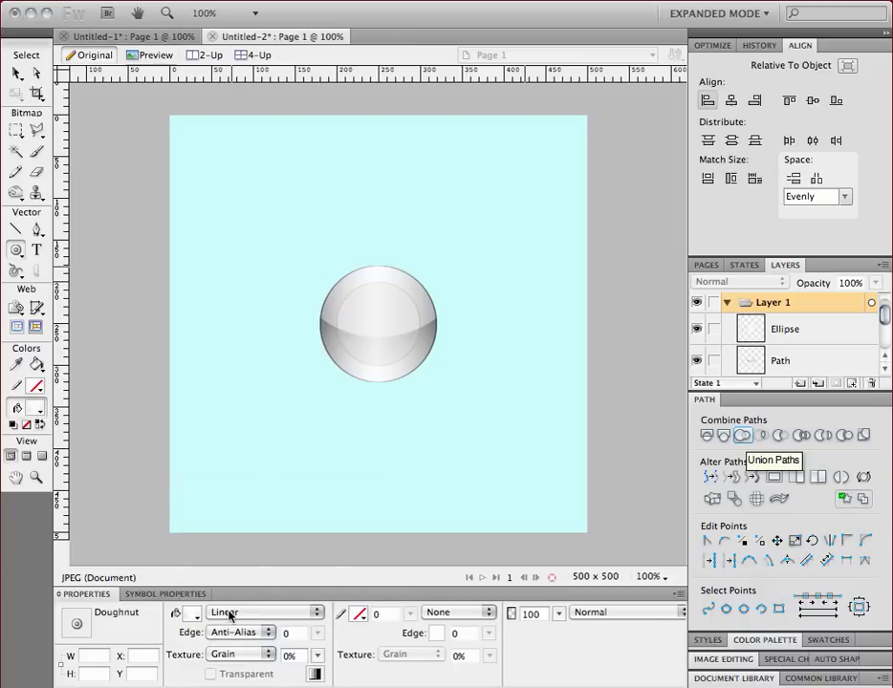
click(230, 614)
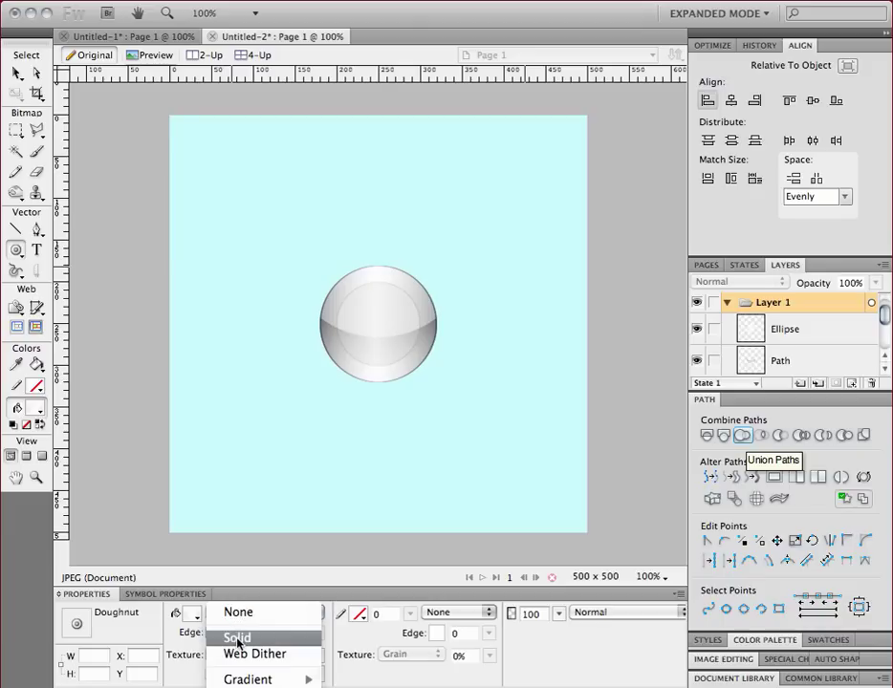
key(Escape)
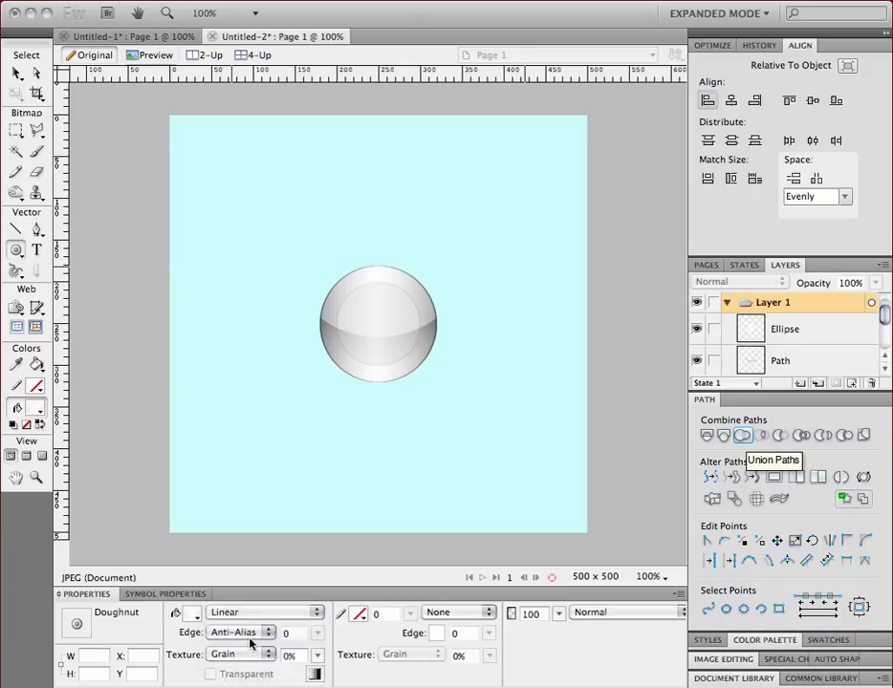
click(191, 616)
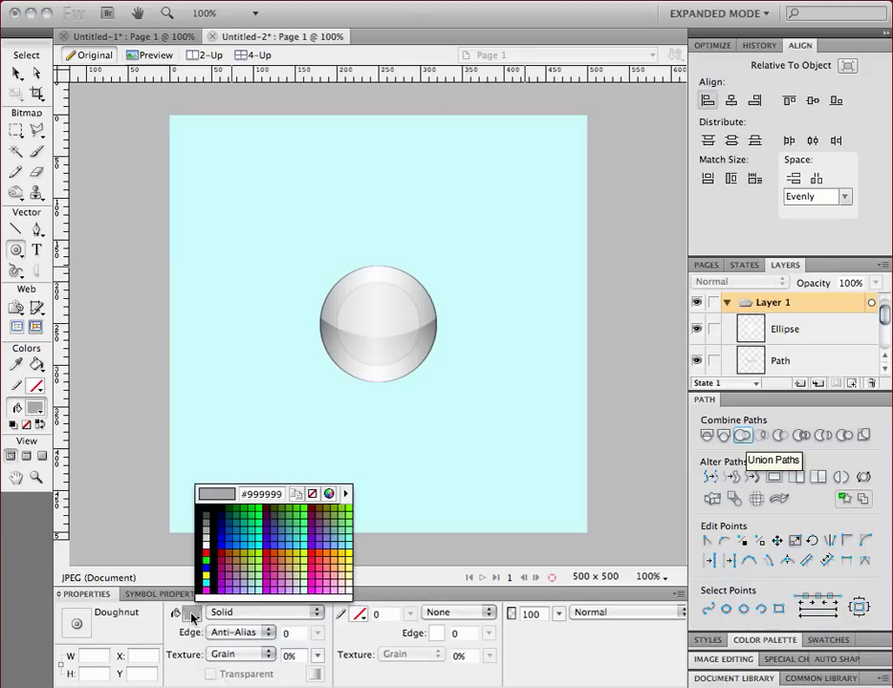
click(207, 516)
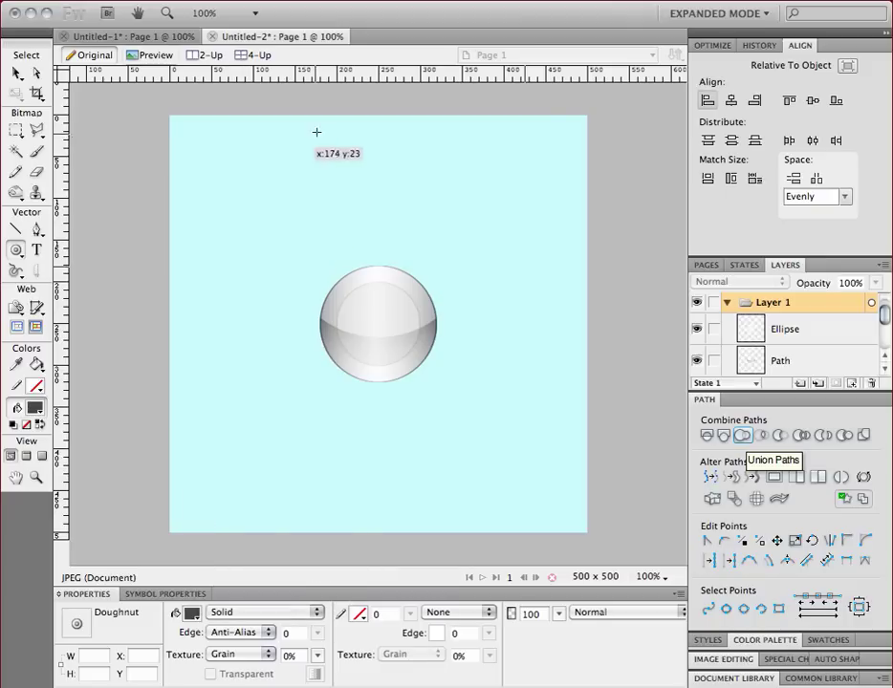
- Draw a small 40 x 40 doughnut near the canvas top-left and widen its hole into a thin ring
drag(278, 166, 309, 190)
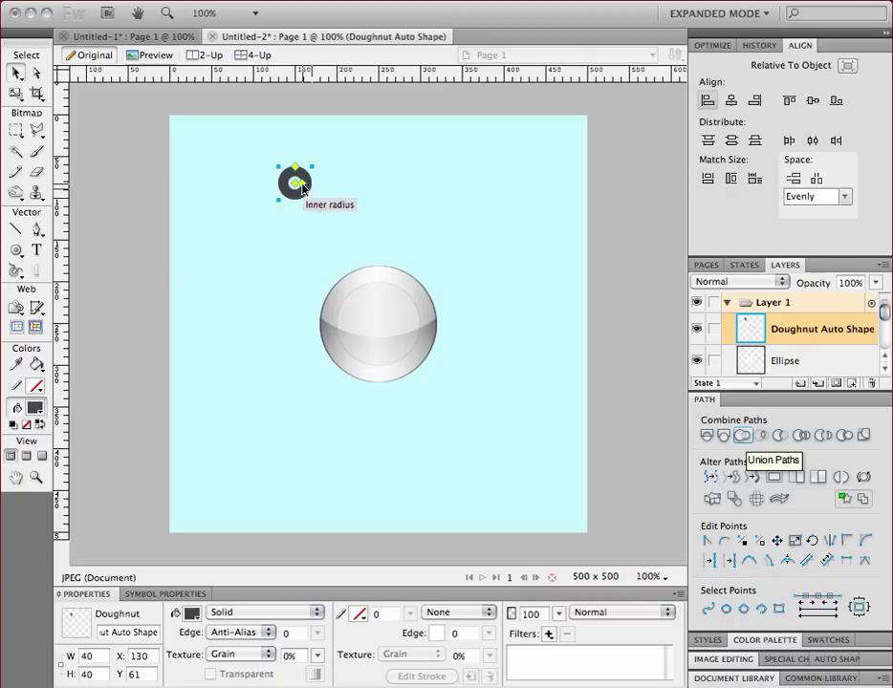
drag(302, 189, 310, 193)
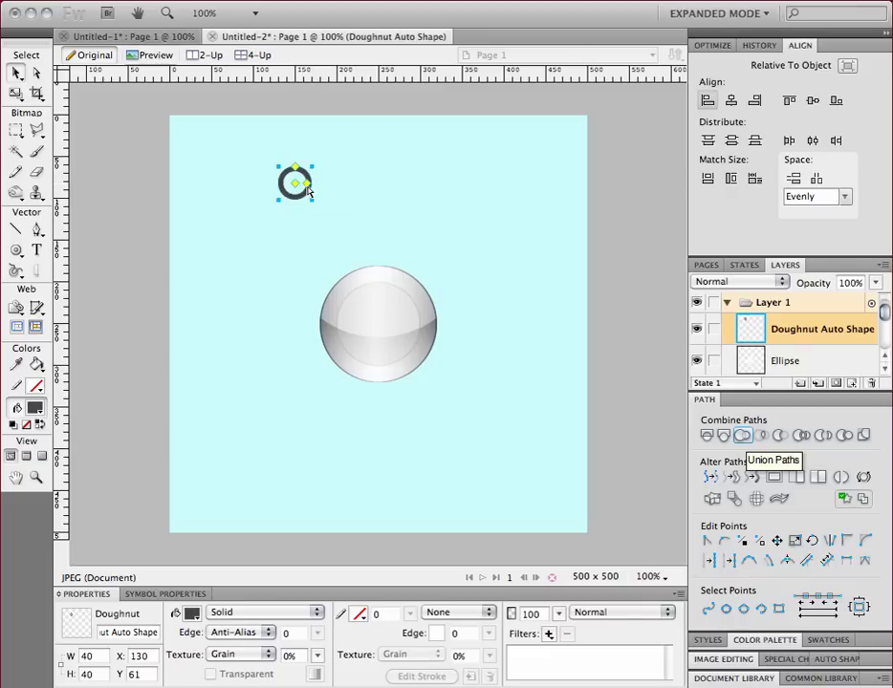
click(343, 197)
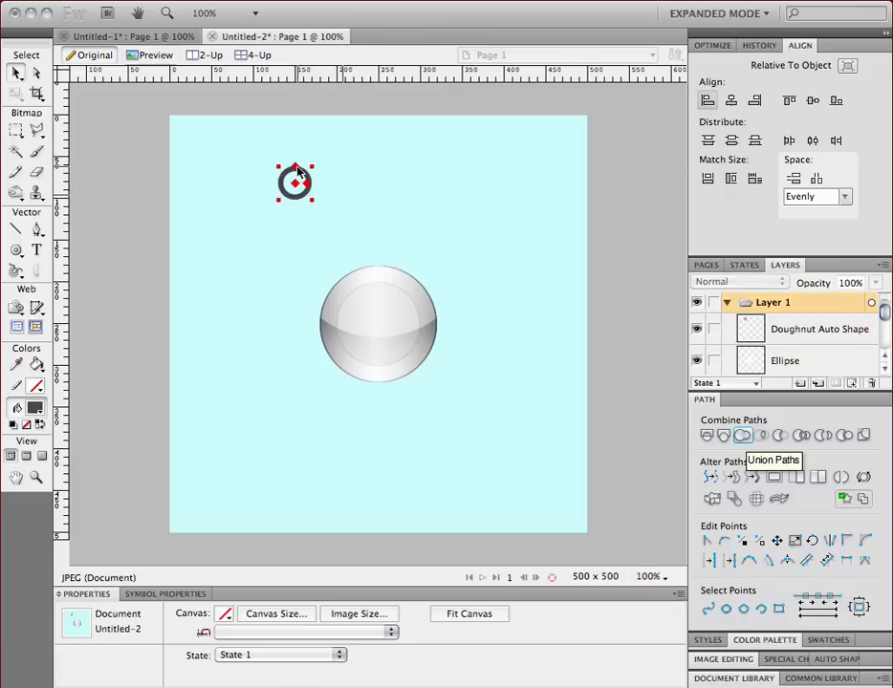
- Draw a diagonal handle line from the ring's edge with a 6-pixel #333333 stroke
click(15, 231)
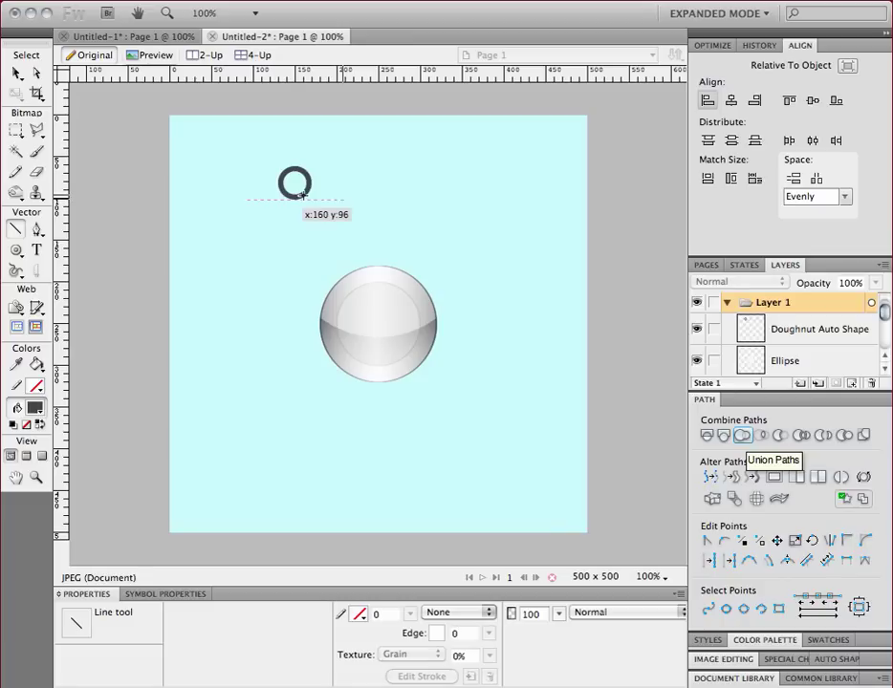
drag(302, 195, 316, 217)
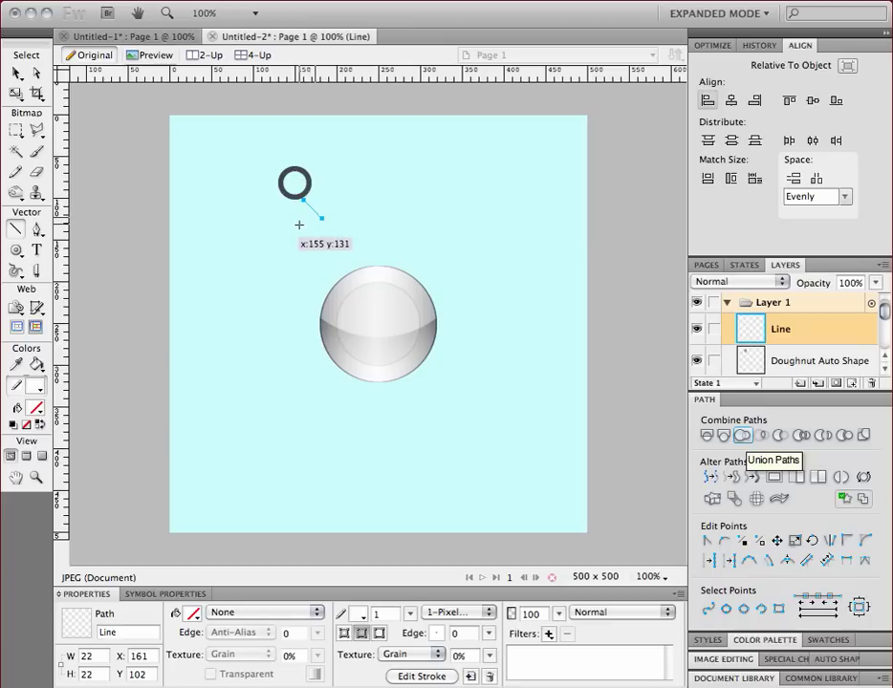
click(361, 613)
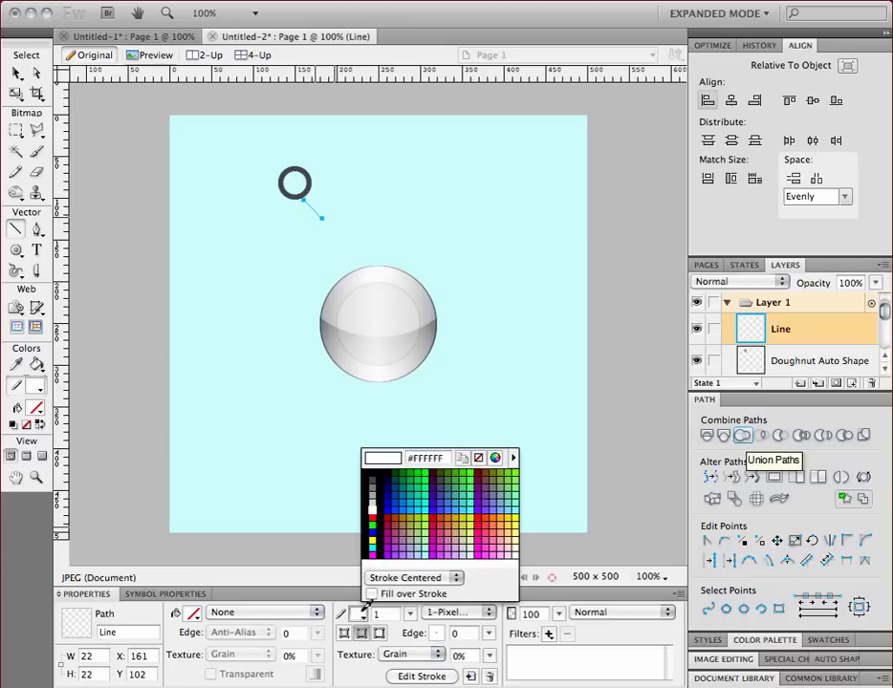
click(372, 484)
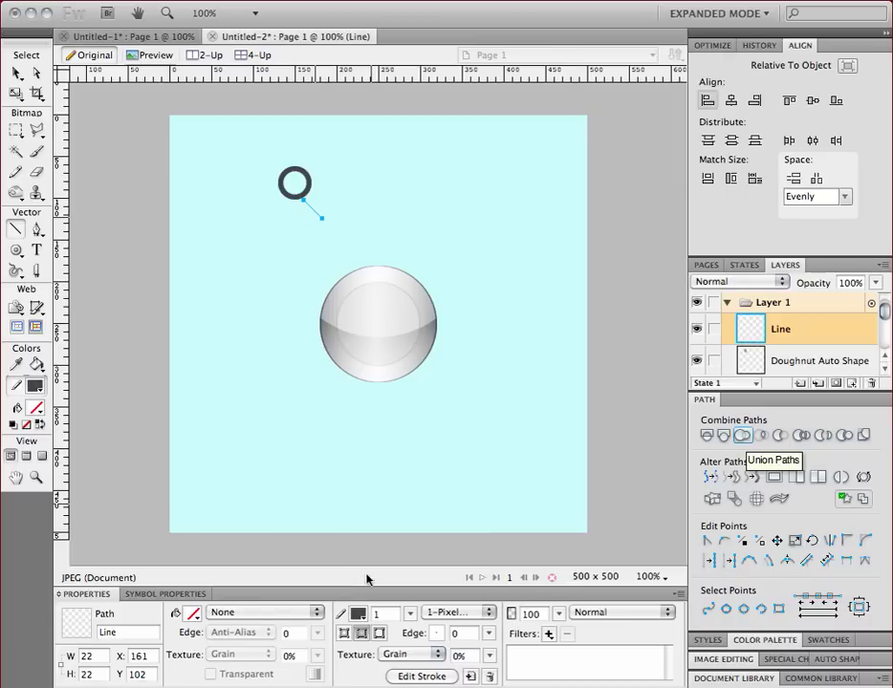
drag(411, 619, 412, 616)
key(v)
- Nudge the handle against the ring and group both into one 55 x 55 magnifier icon
key(Up)
key(Up)
key(Up)
key(Up)
key(Up)
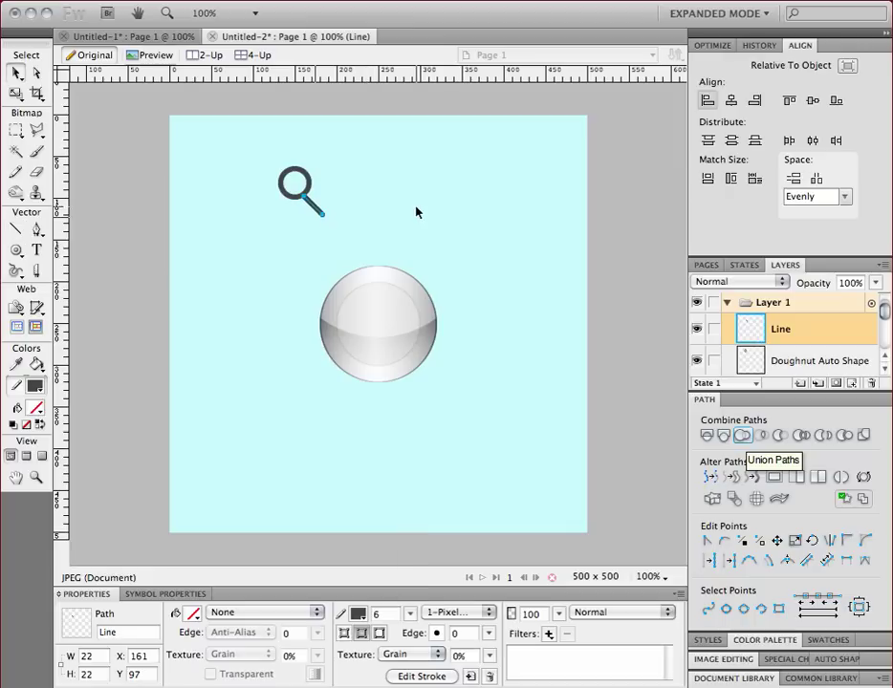
key(Up)
key(Right)
key(Right)
key(Right)
key(Up)
key(Up)
key(Left)
drag(259, 154, 380, 251)
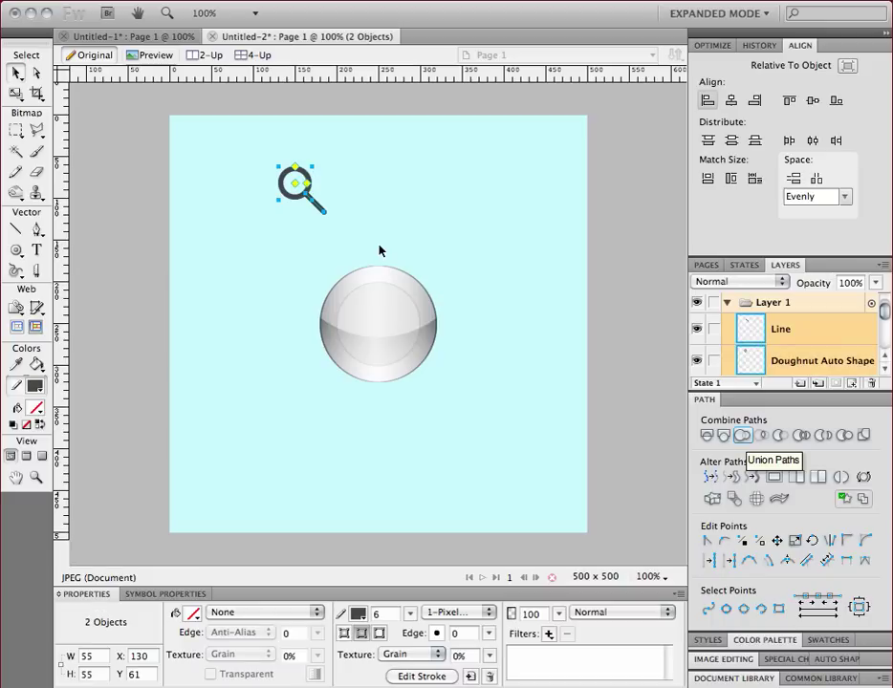
key(super+g)
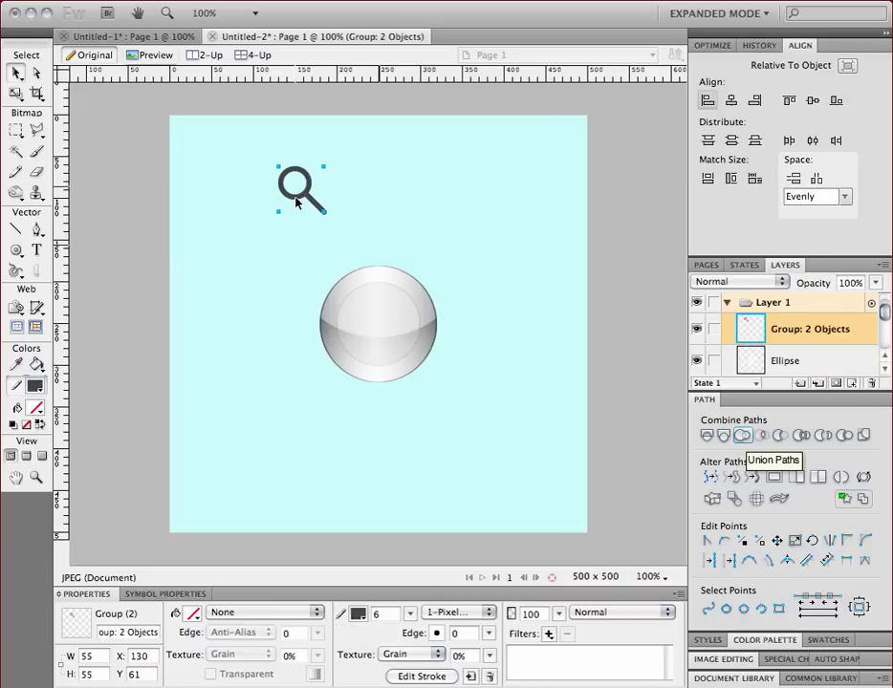